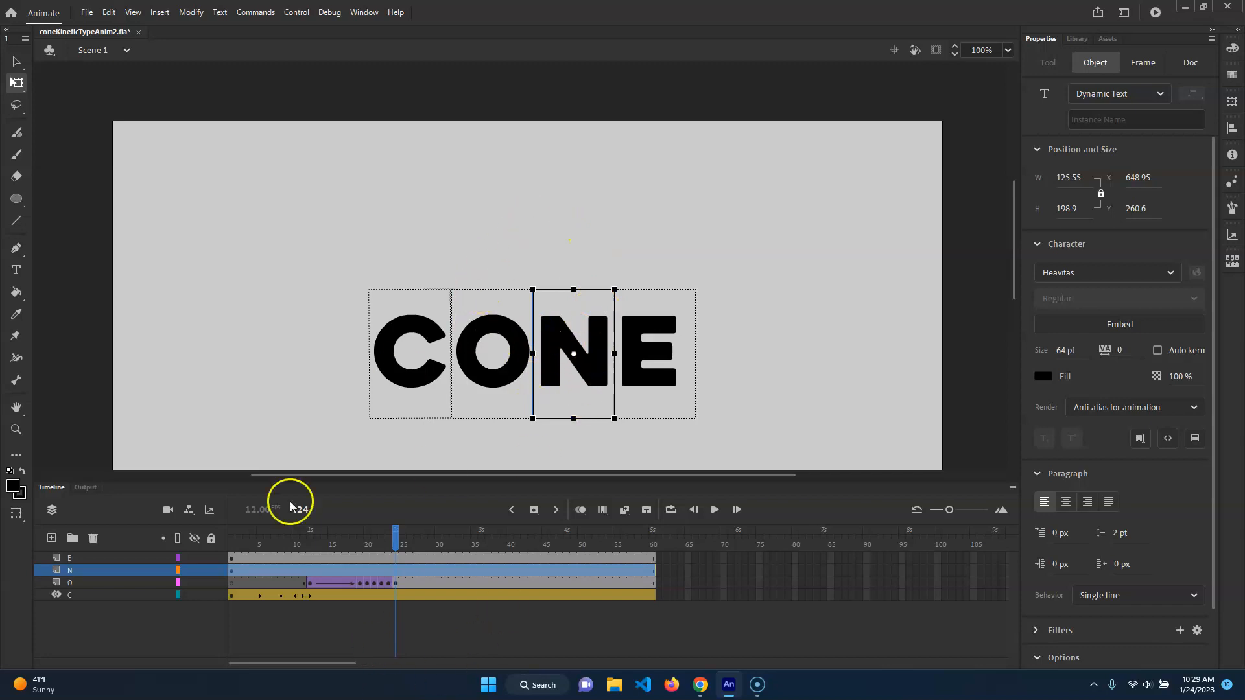
Add a new layer above the E layer and name it shapeExample.
left_click(76, 559)
left_click(52, 538)
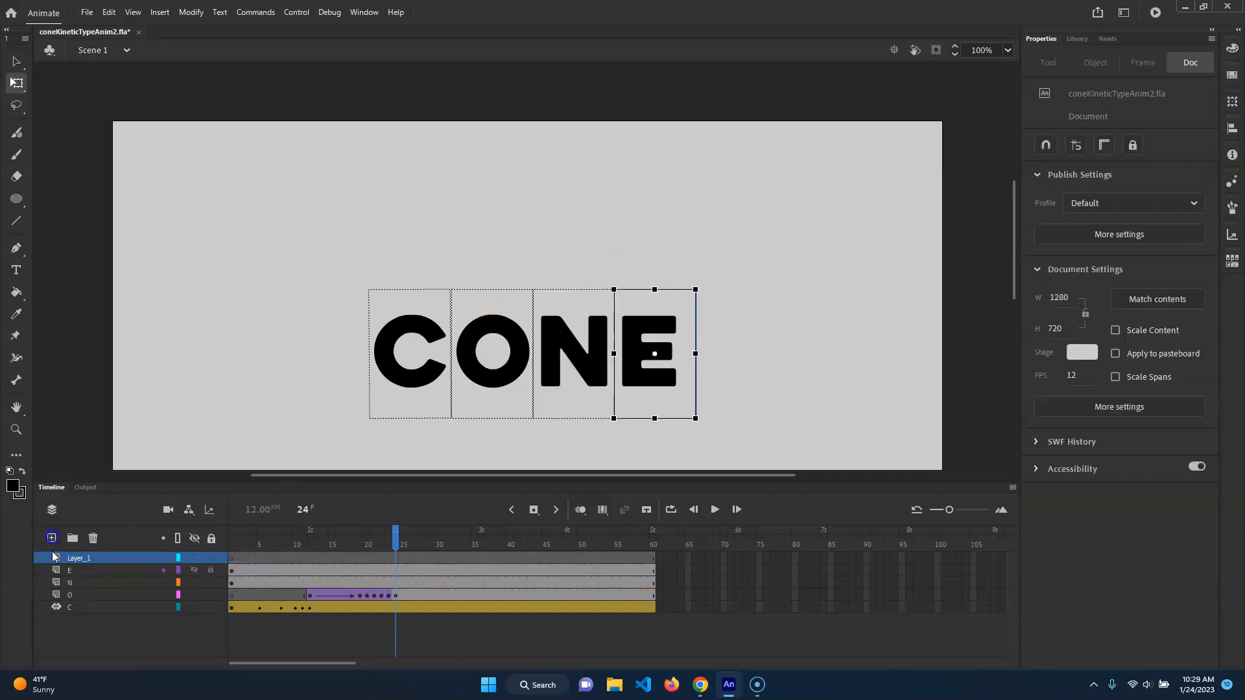
double_click(75, 558)
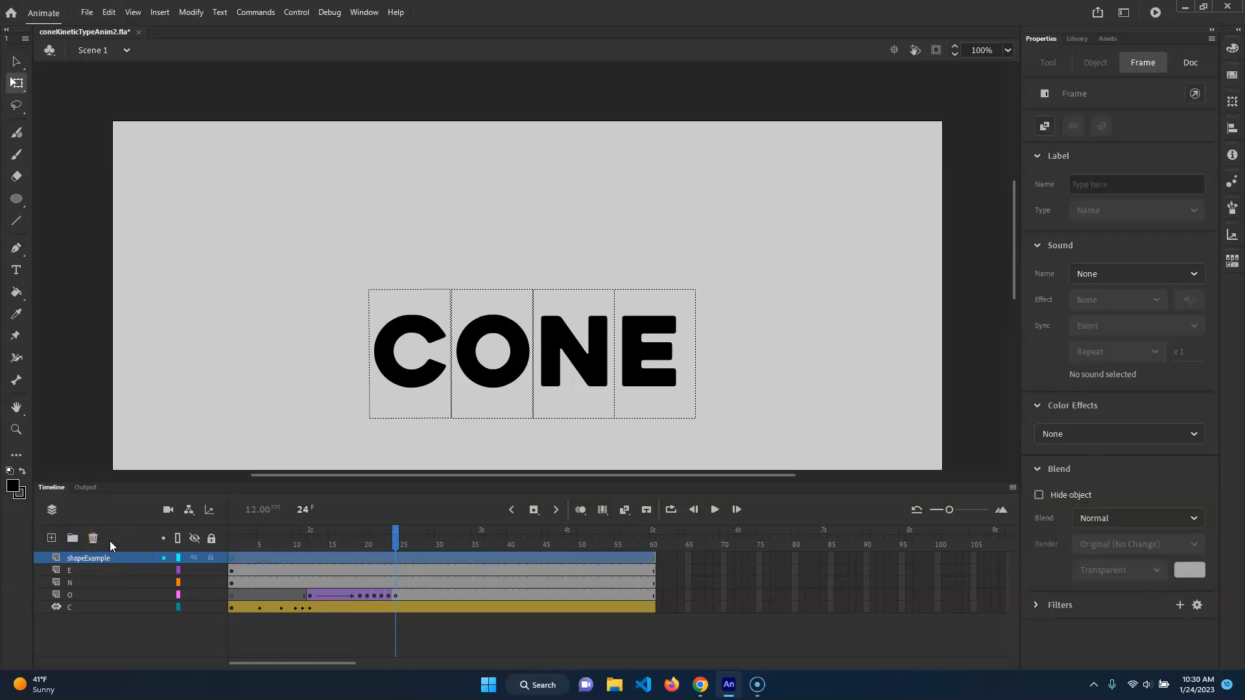
At frame 1 of the shapeExample layer, draw a black rectangle about 129 by 122 px above and right of the NE letters.
left_click_drag(392, 547, 232, 541)
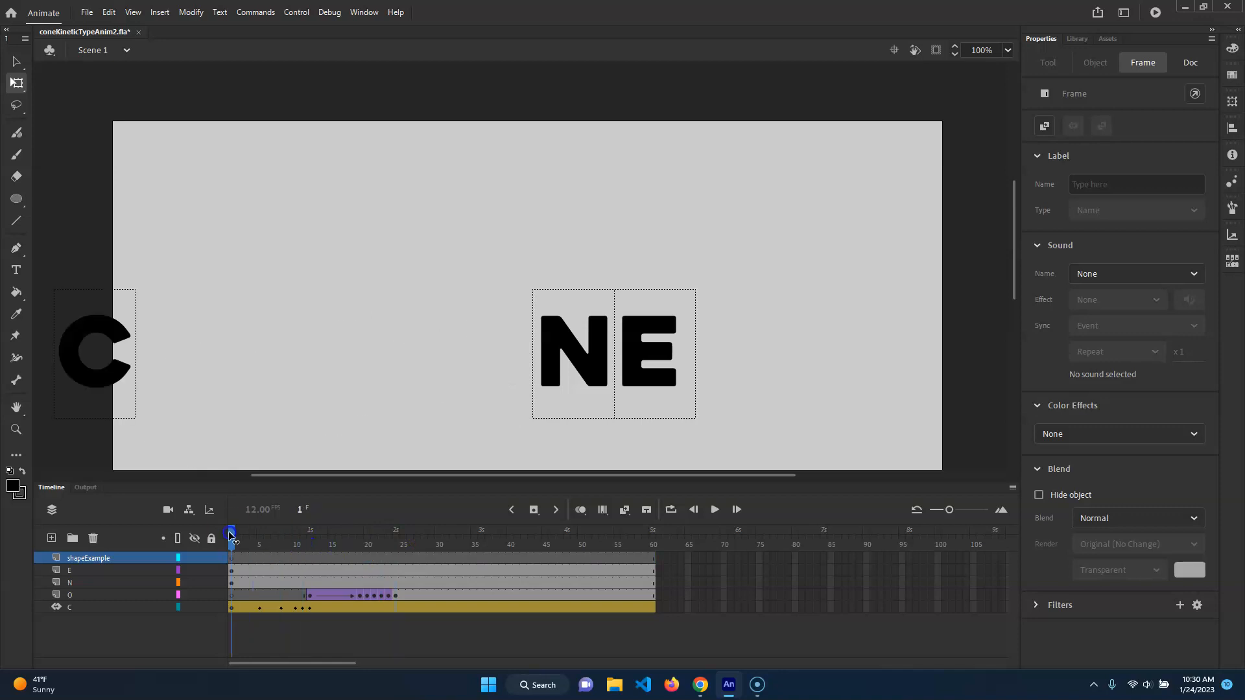
left_click(606, 257)
left_click_drag(16, 198, 65, 201)
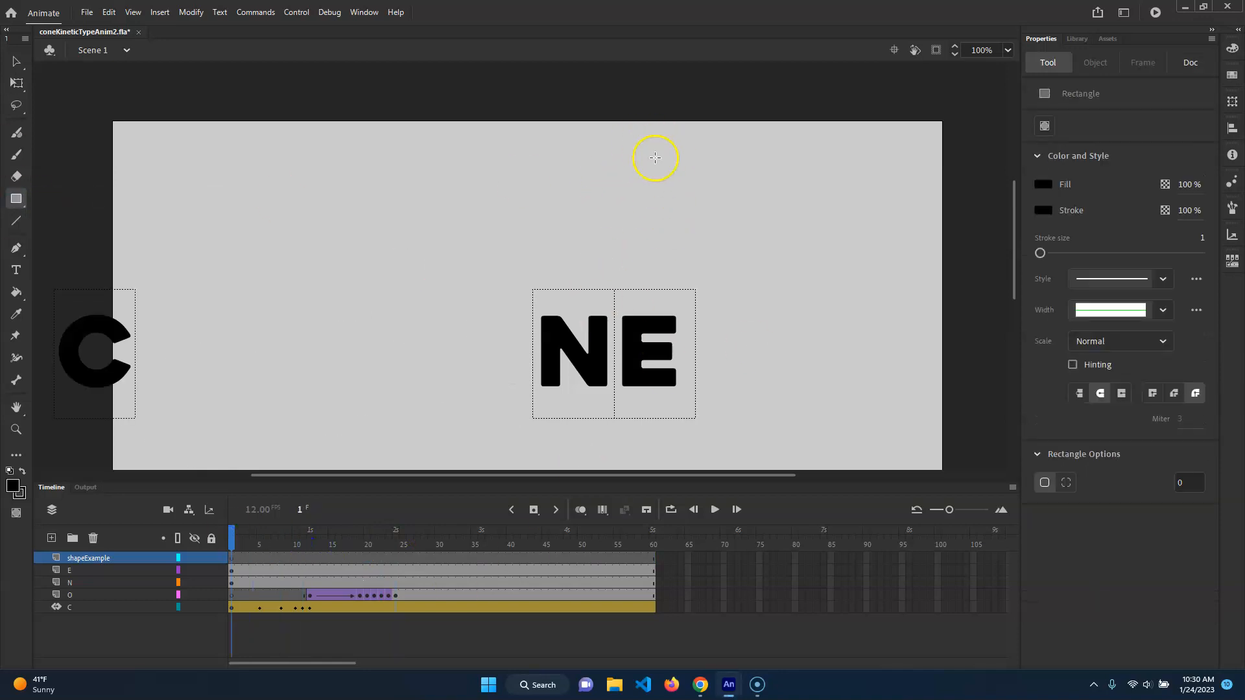
left_click_drag(664, 164, 748, 243)
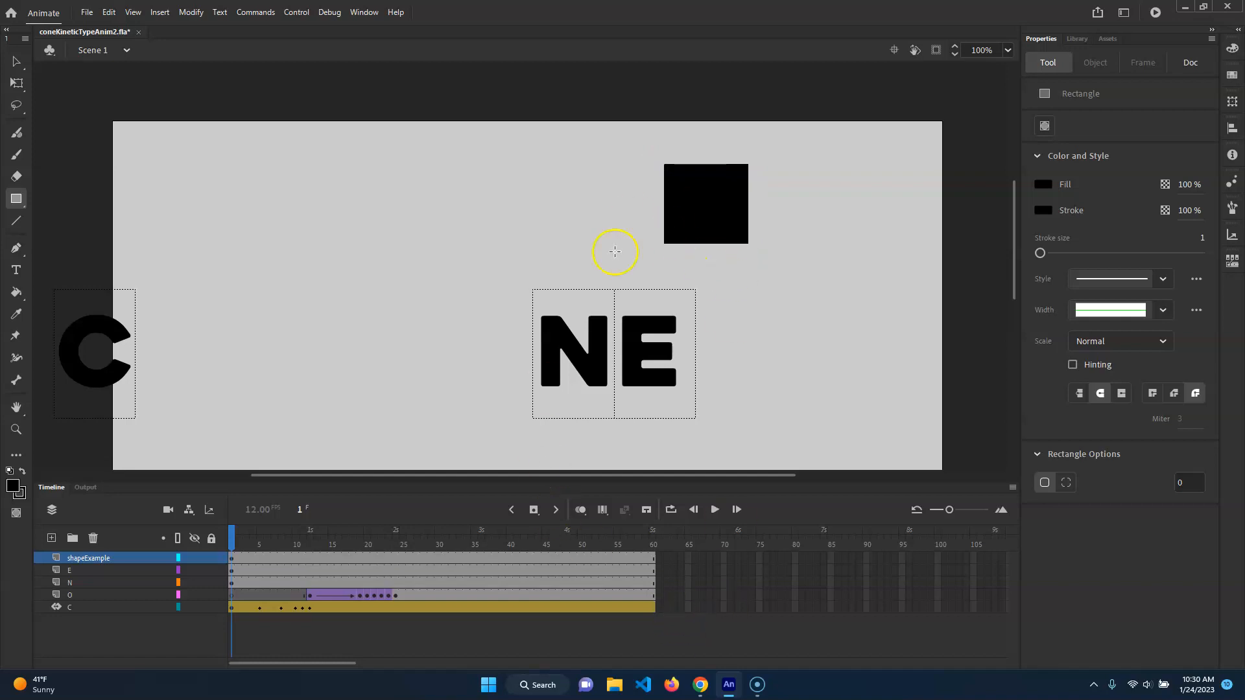
Delete the outline stroke around the black square, keeping its fill.
left_click(16, 61)
left_click(692, 206)
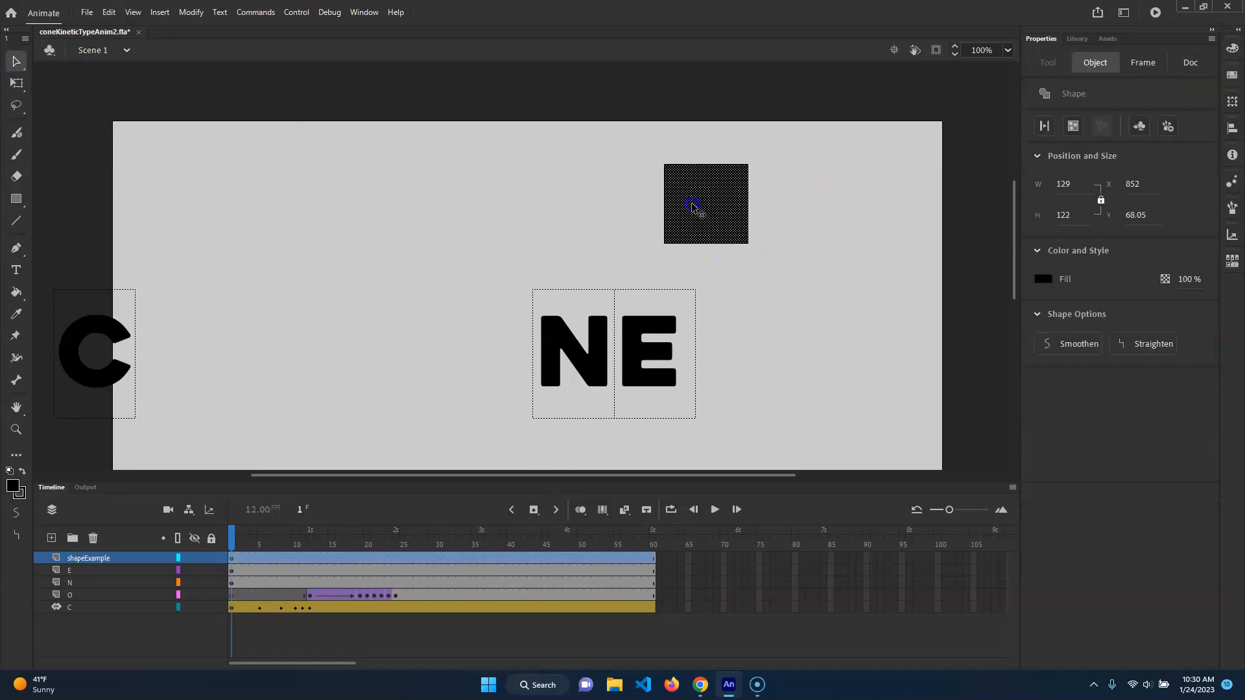
left_click(735, 246)
double_click(736, 245)
key("Delete")
left_click(708, 224)
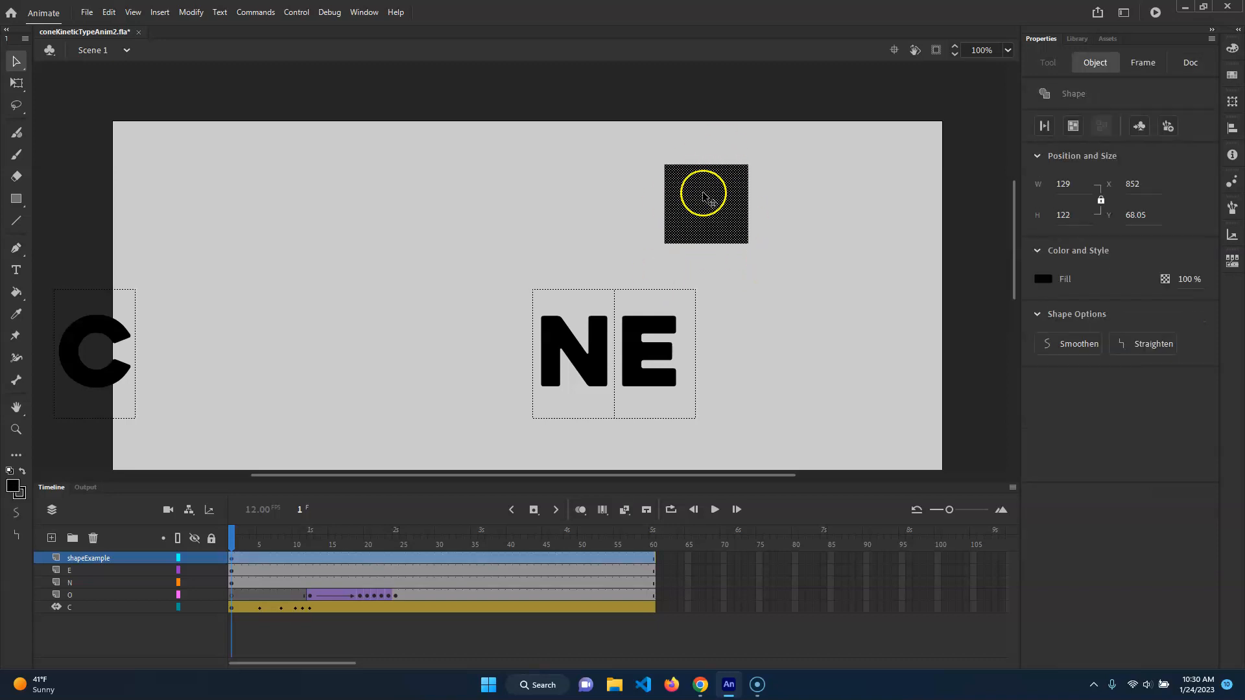
Try bending the square's right and bottom edges outward and its top edge inward at frame 11, and moving the shape slightly.
left_click_drag(236, 538, 302, 539)
left_click(771, 174)
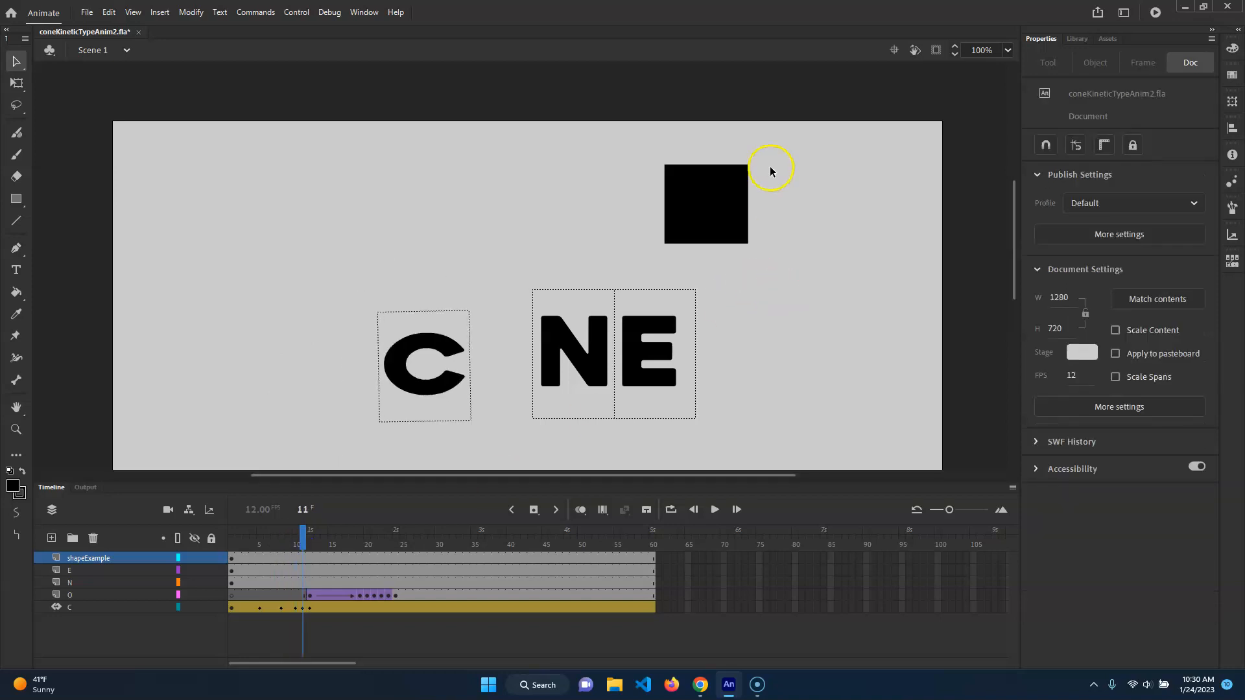
left_click_drag(749, 213, 773, 214)
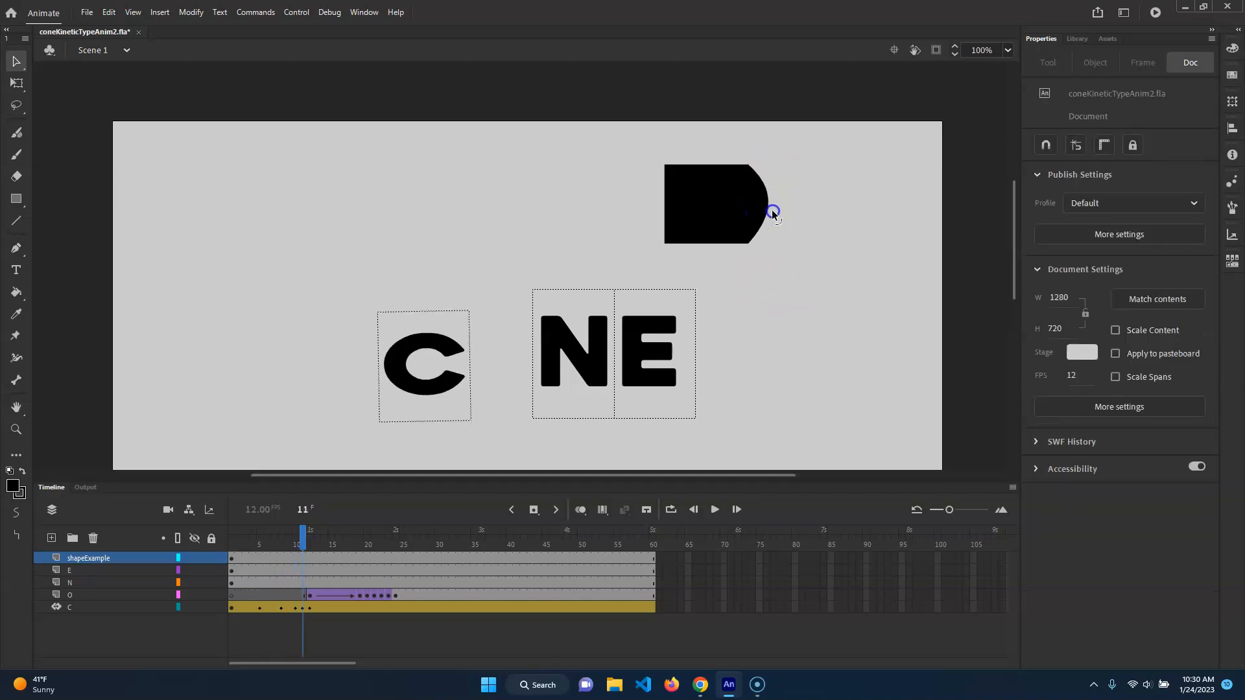
left_click_drag(712, 244, 714, 273)
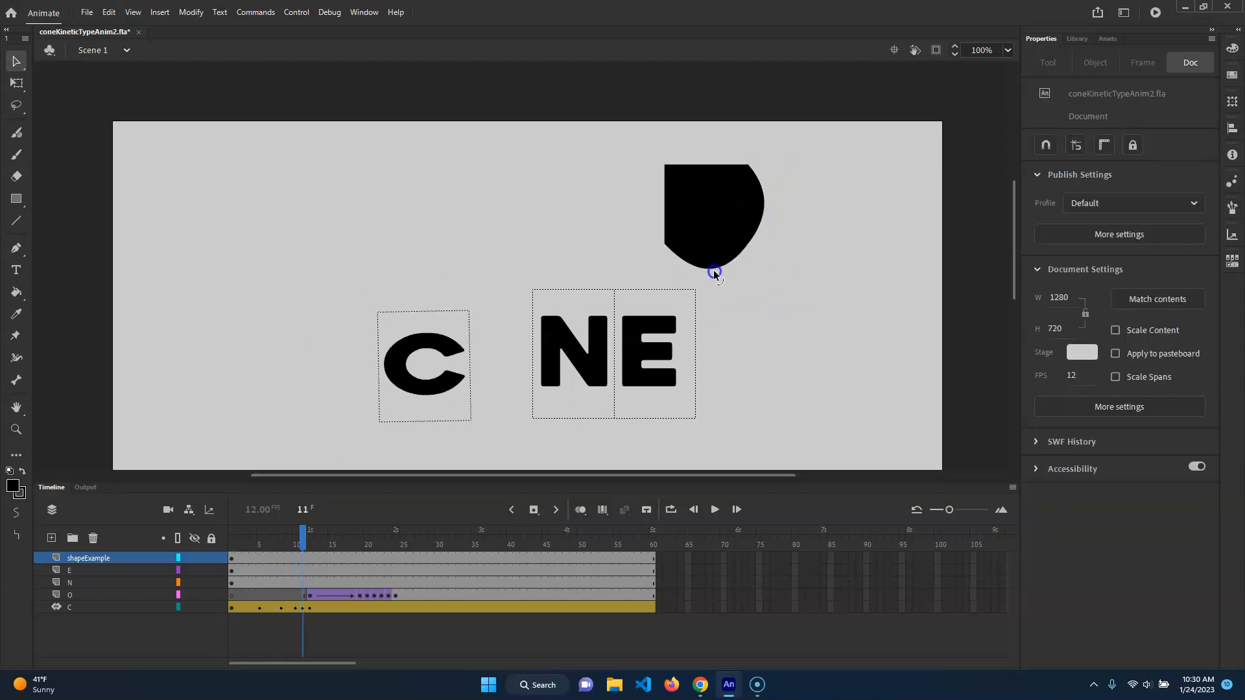
left_click_drag(668, 208, 705, 224)
left_click(614, 231)
left_click_drag(734, 176, 746, 189)
left_click(750, 145)
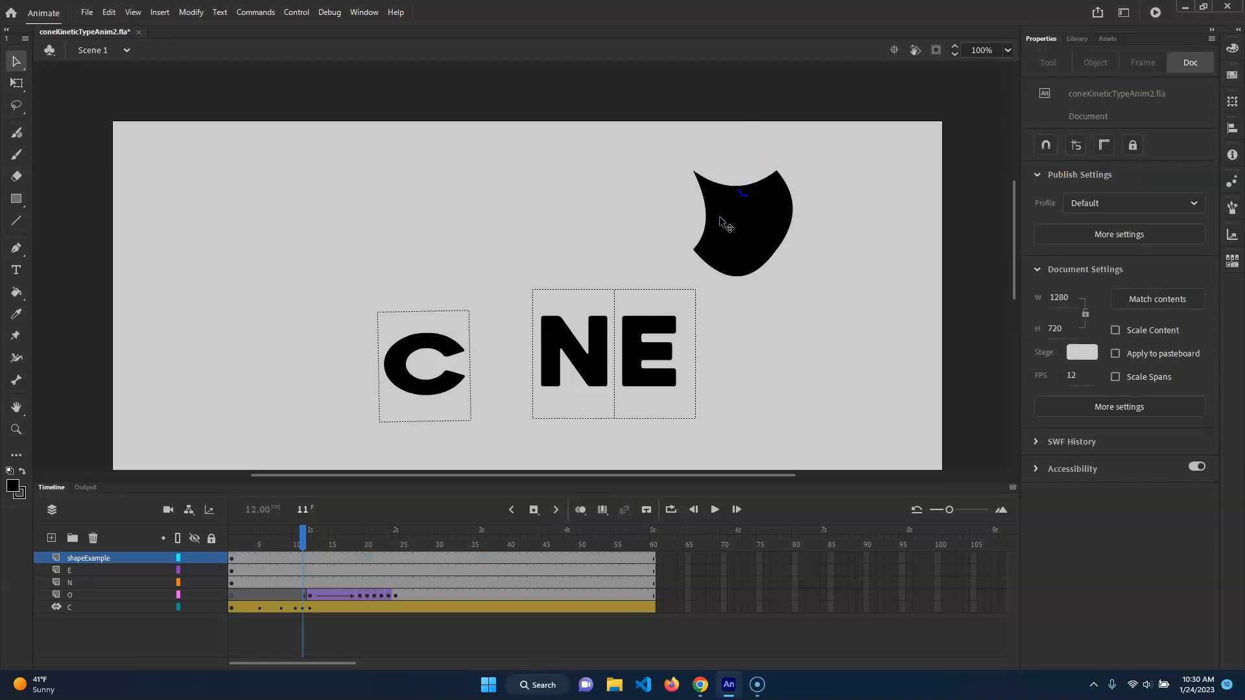
Undo the edge bending and the move to restore the plain square.
key("ctrl+z")
key("ctrl+z")
key("ctrl+z")
key("ctrl+z")
key("ctrl+z")
key("ctrl+z")
key("ctrl+z")
key("ctrl+z")
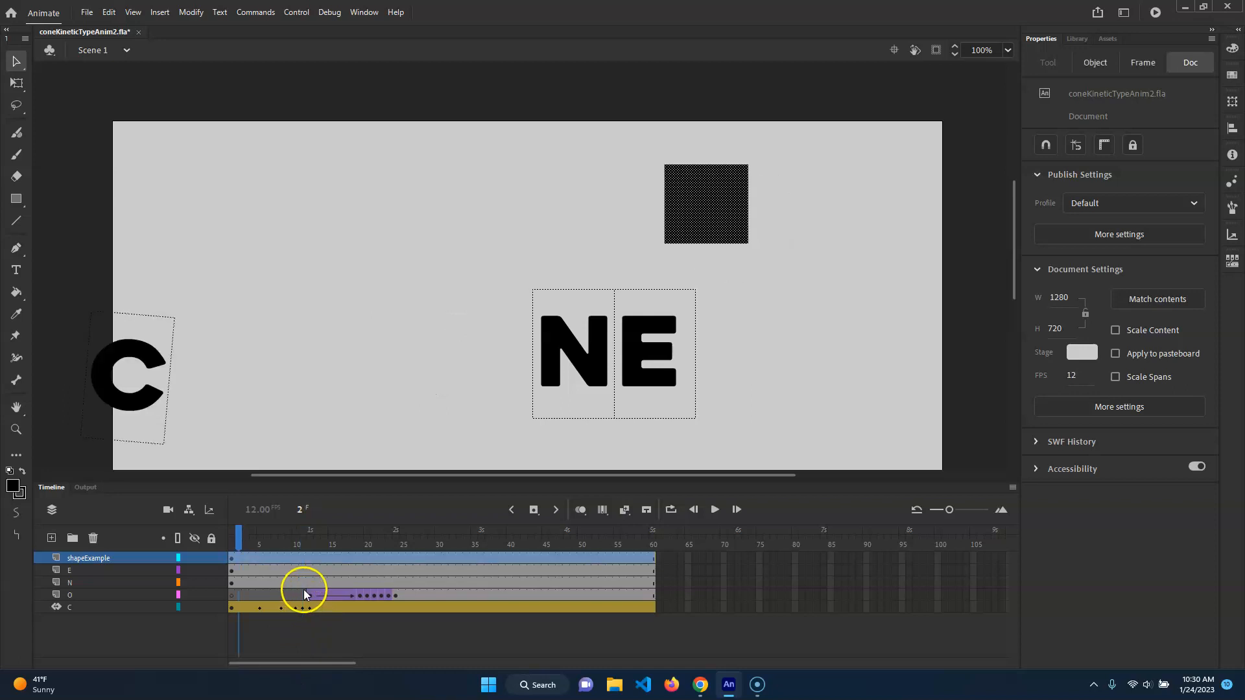
Insert a keyframe at frame 7 of shapeExample and curve the square's right and top edges outward and its left and bottom edges inward.
left_click(285, 559)
left_click(271, 562)
left_click(276, 562)
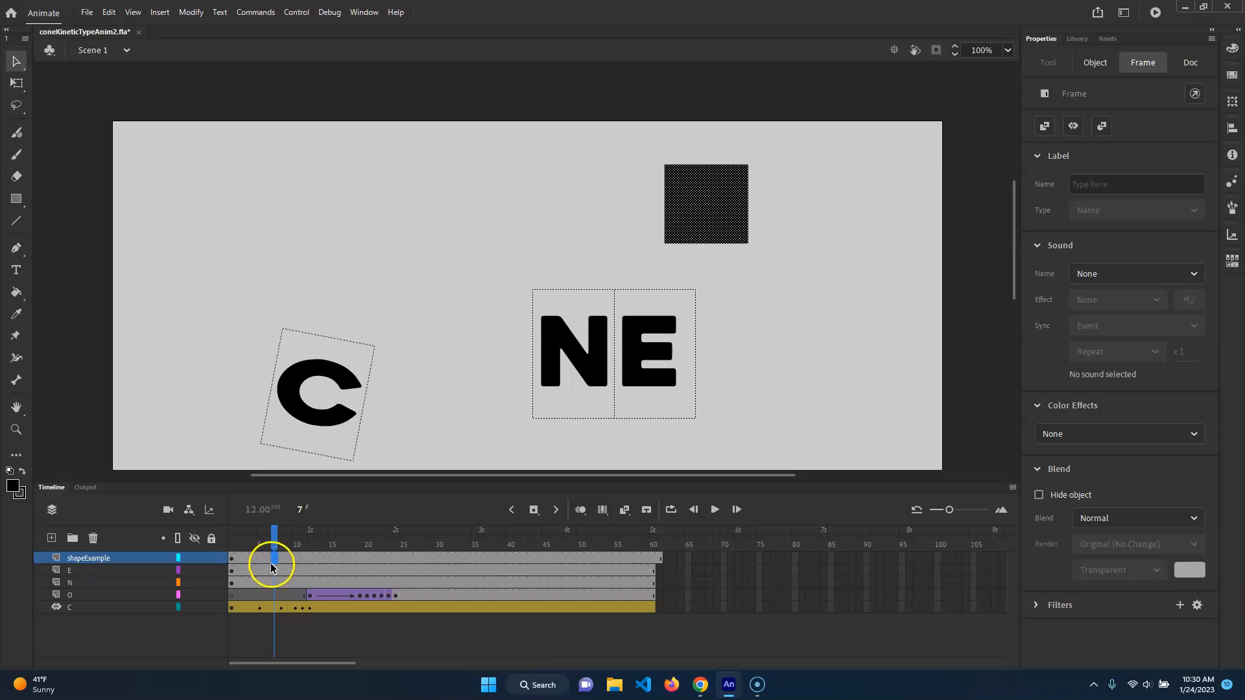
key("F6")
left_click(750, 206)
left_click_drag(751, 207, 768, 207)
left_click_drag(666, 203, 679, 206)
left_click_drag(714, 166, 717, 157)
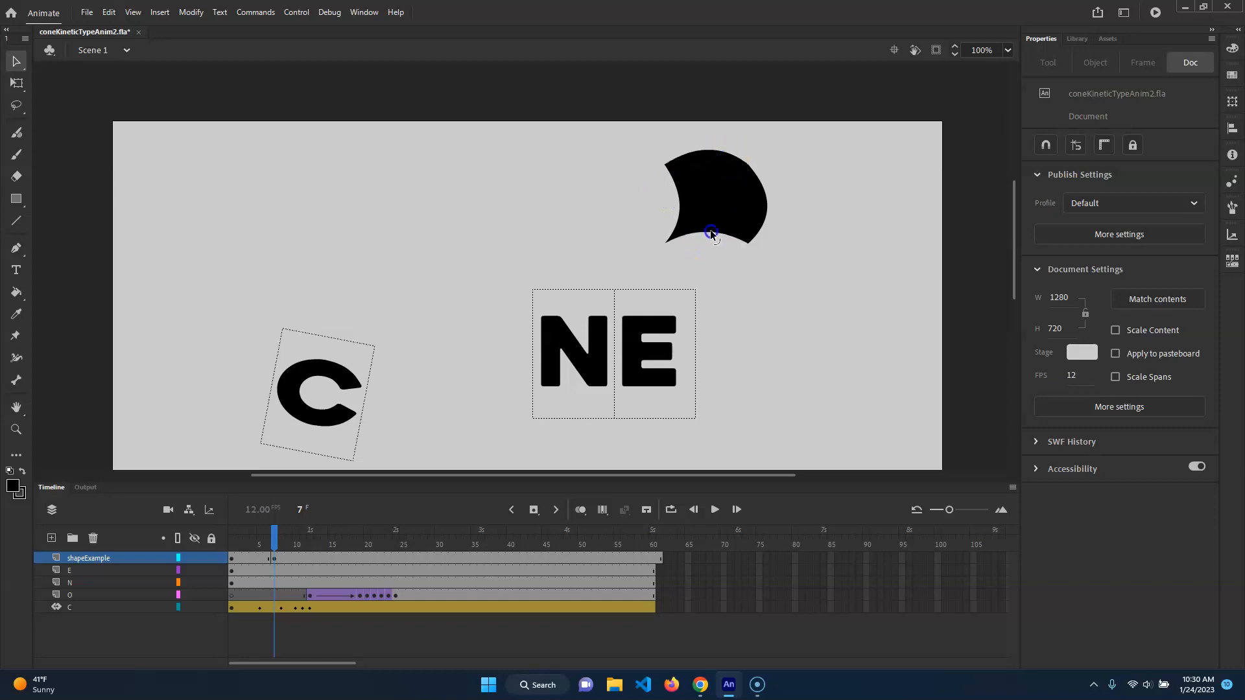
Create a shape tween between frames 1 and 7 of shapeExample and scrub the timeline to preview it.
left_click(246, 559)
right_click(254, 558)
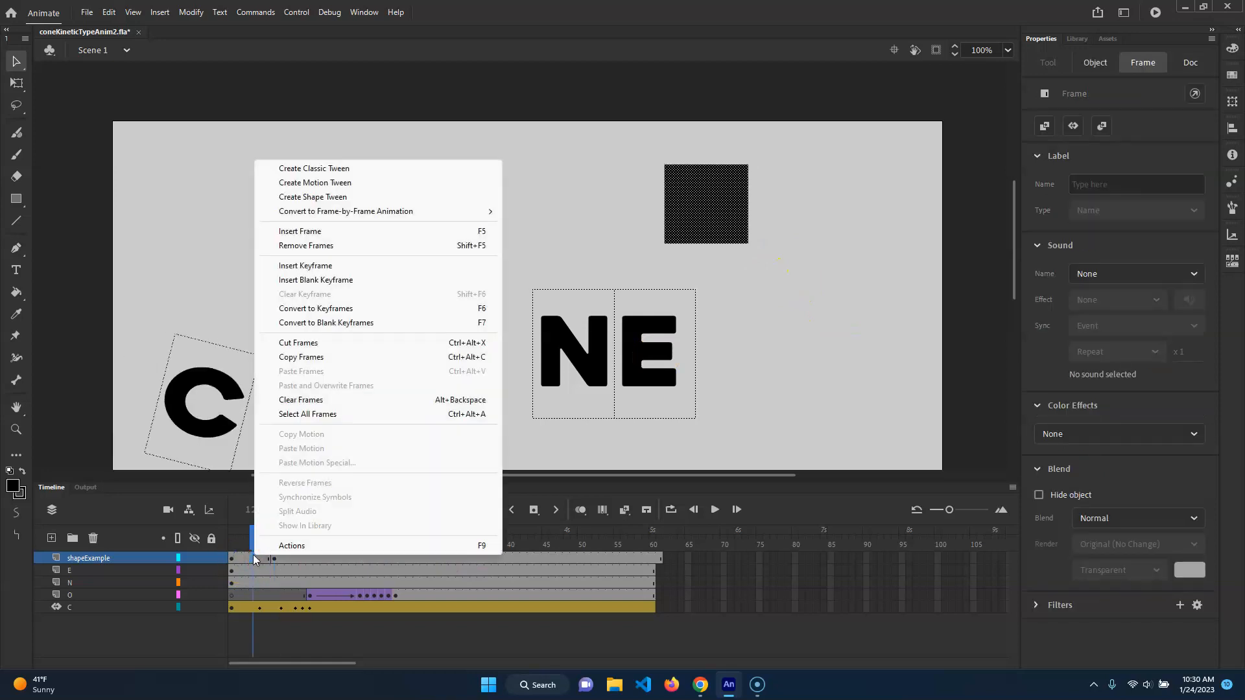
left_click(371, 197)
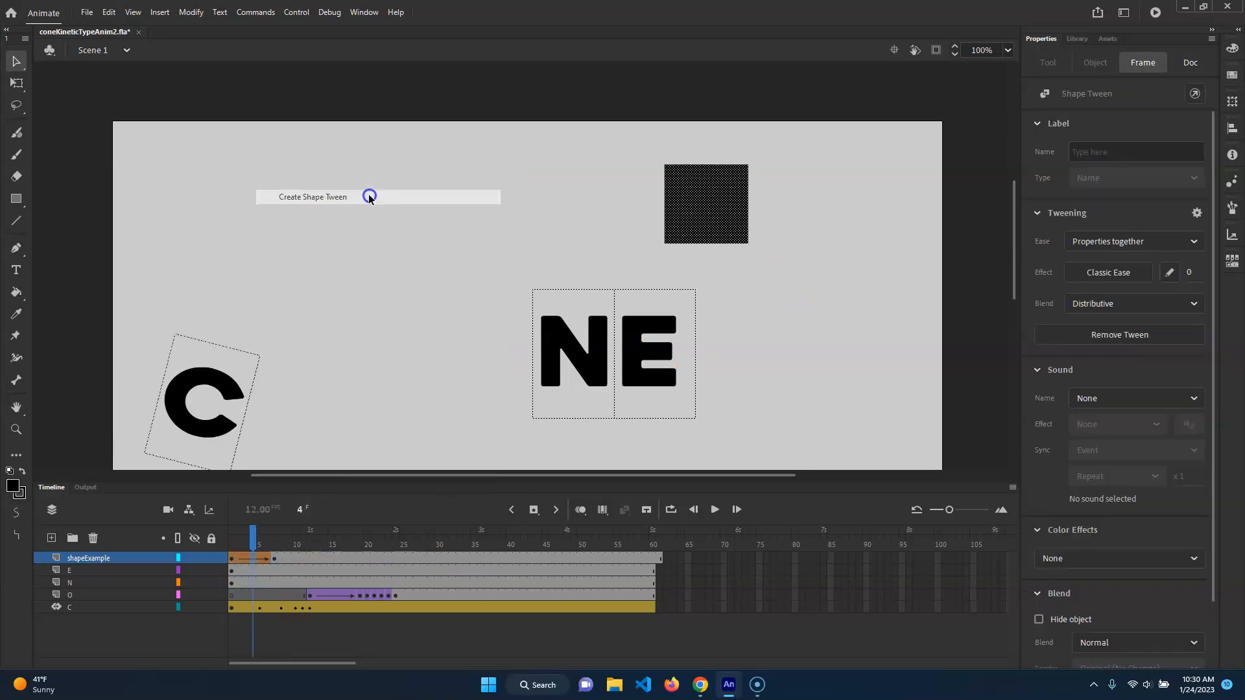
mouse_move(253, 535)
left_mouse_down()
mouse_move(232, 534)
mouse_move(327, 530)
left_mouse_up()
left_click(328, 556)
left_click(611, 390)
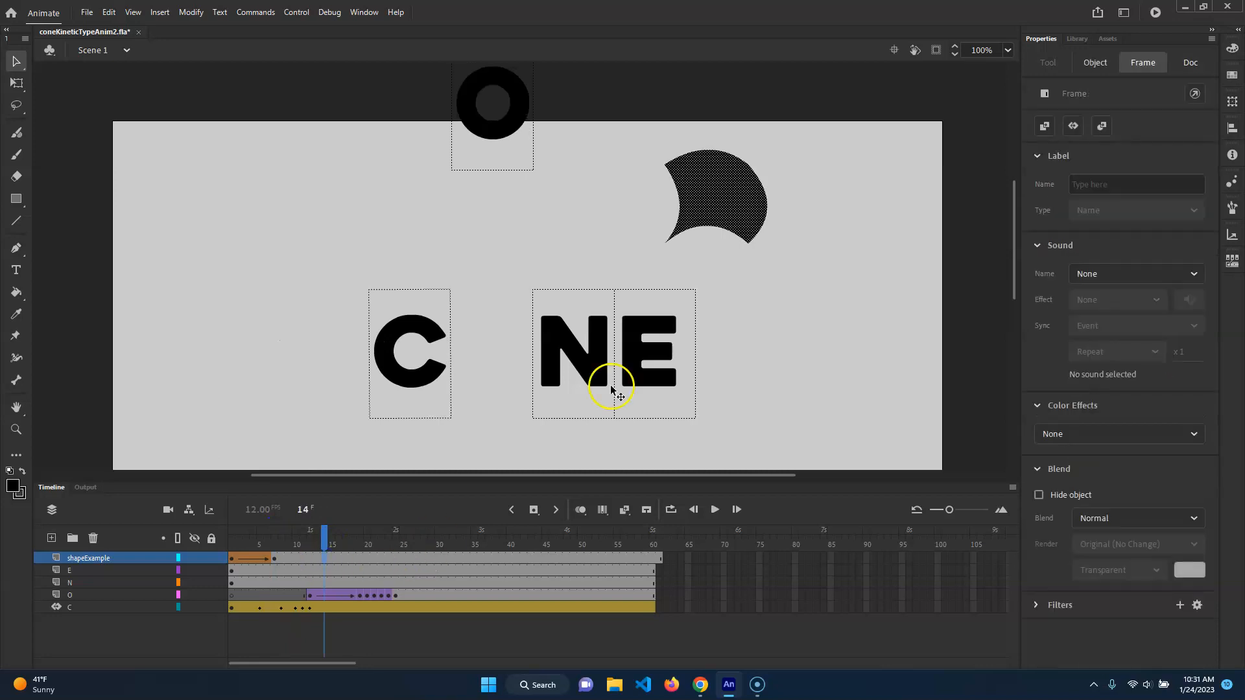
left_click(796, 241)
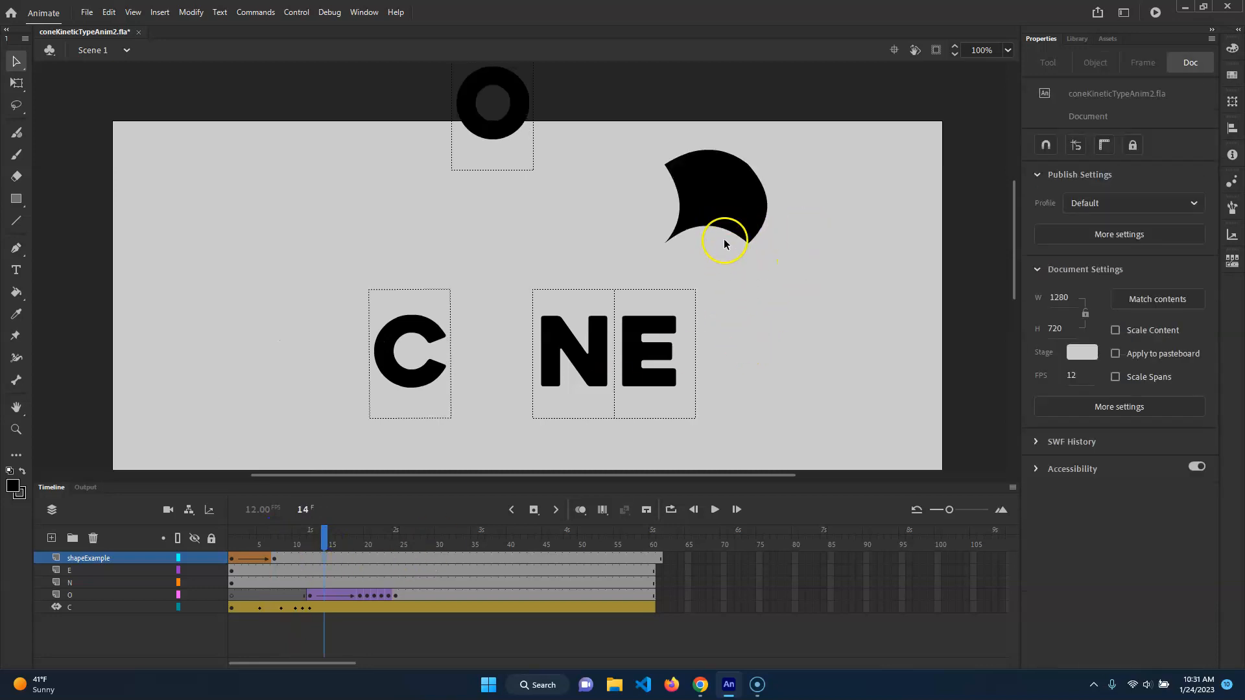
Insert a keyframe at frame 14 of shapeExample, pull the shape's lower-right corner far right, and undo the extra pull on its upper edge.
left_click(310, 558)
key("F6")
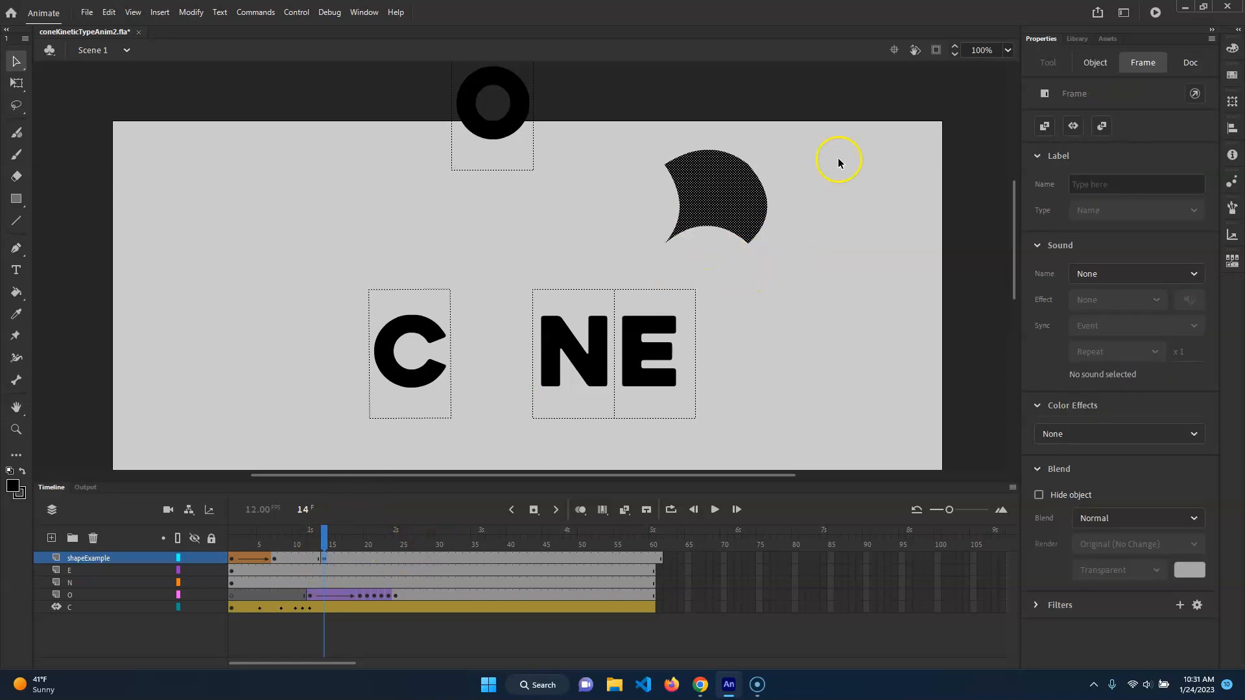
left_click(828, 220)
left_click_drag(751, 245, 883, 222)
left_click_drag(760, 223, 847, 313)
left_click_drag(752, 169, 768, 295)
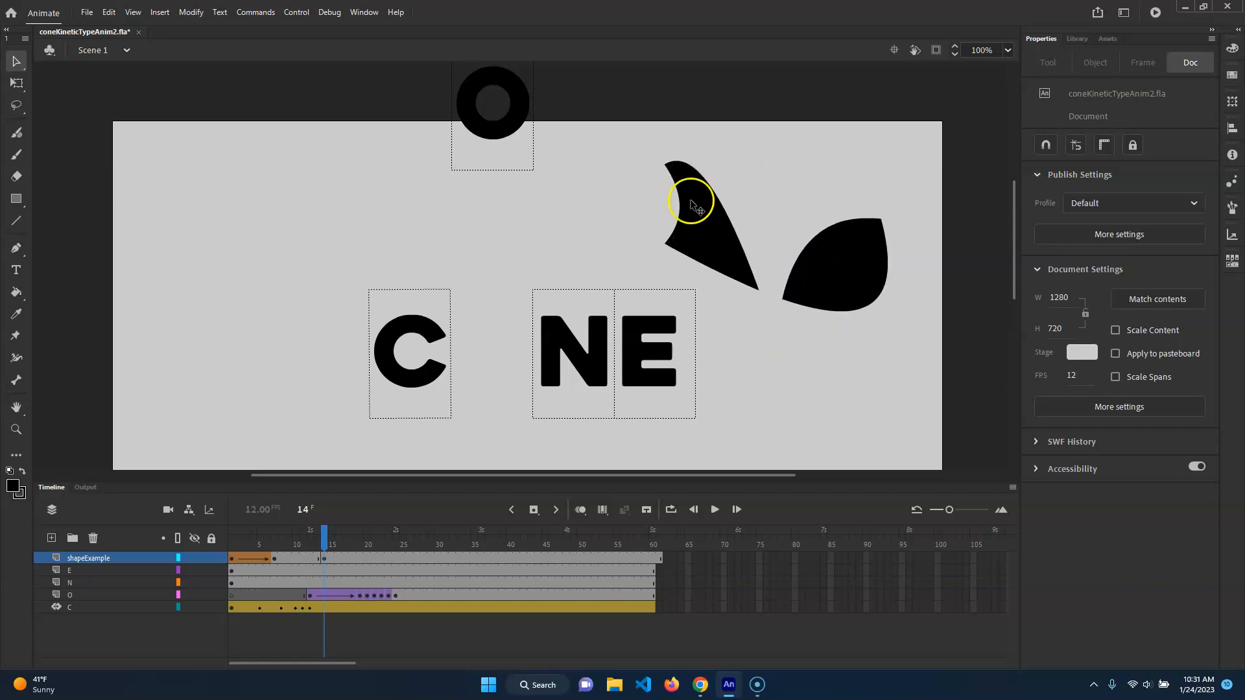
key("ctrl+z")
Distort the frame 14 shape further by stretching its upper corners to the right and bending its left and bottom edges.
left_click_drag(748, 161, 904, 174)
mouse_move(885, 279)
left_mouse_down()
mouse_move(870, 273)
mouse_move(878, 289)
mouse_move(832, 260)
mouse_move(901, 273)
left_mouse_up()
left_click_drag(680, 212, 772, 213)
left_click_drag(668, 167, 858, 138)
left_click_drag(752, 272, 717, 231)
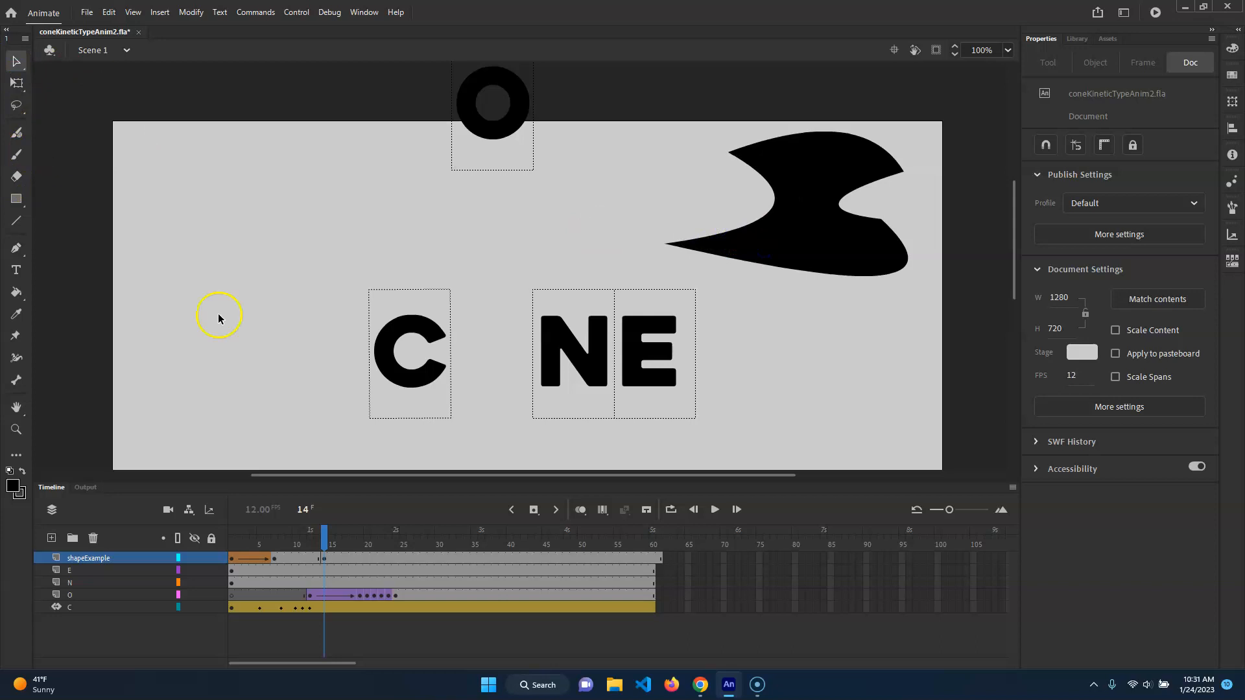
Draw a black rectangle about 95 by 110 px overlapping the lower edge of the distorted shape at frame 14.
left_click(17, 198)
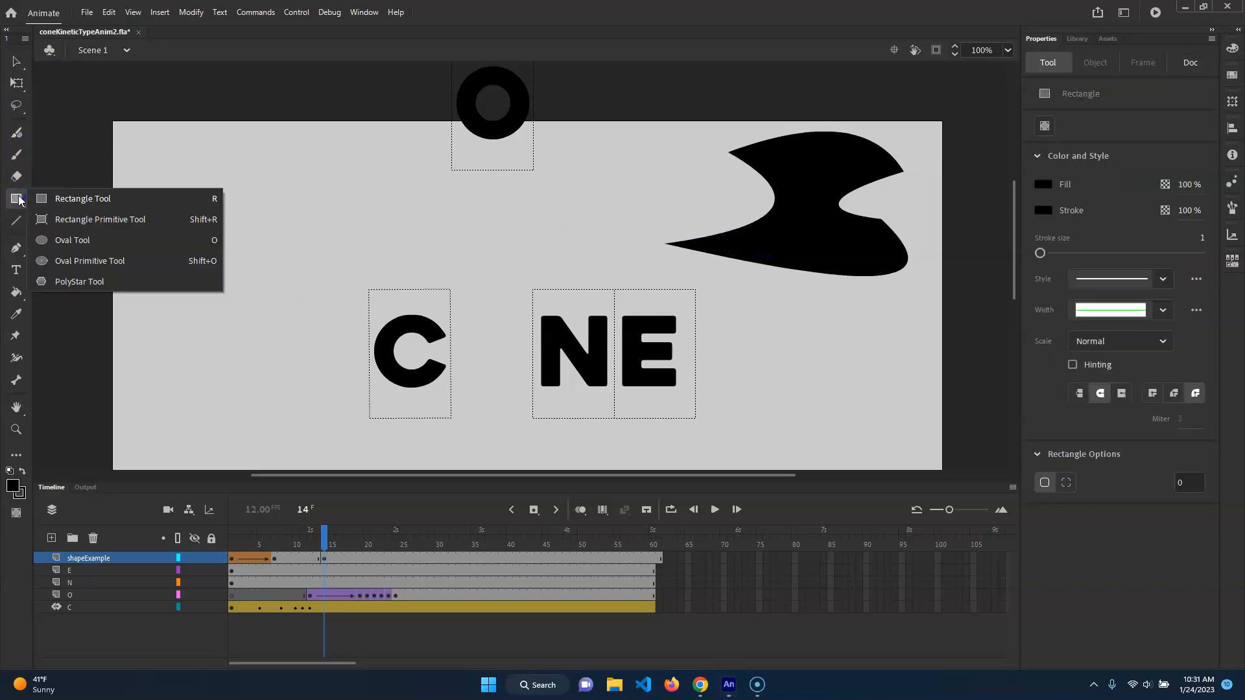
left_click(82, 205)
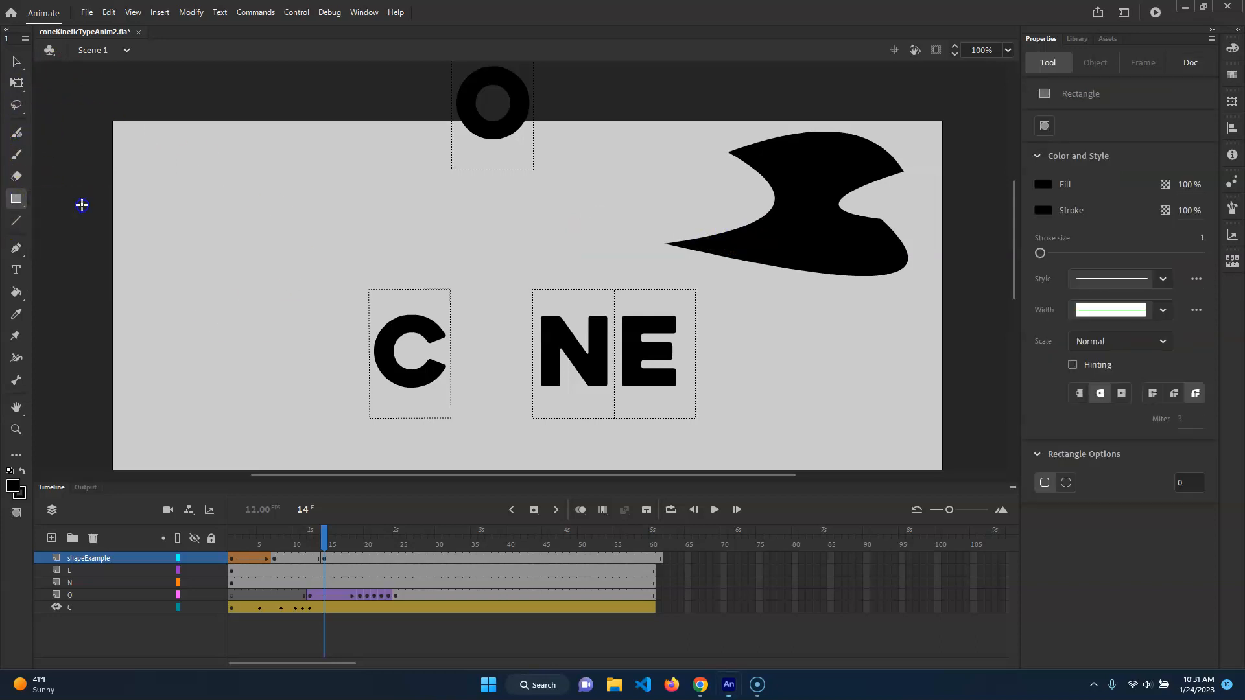
left_click_drag(785, 304, 848, 235)
left_click(16, 62)
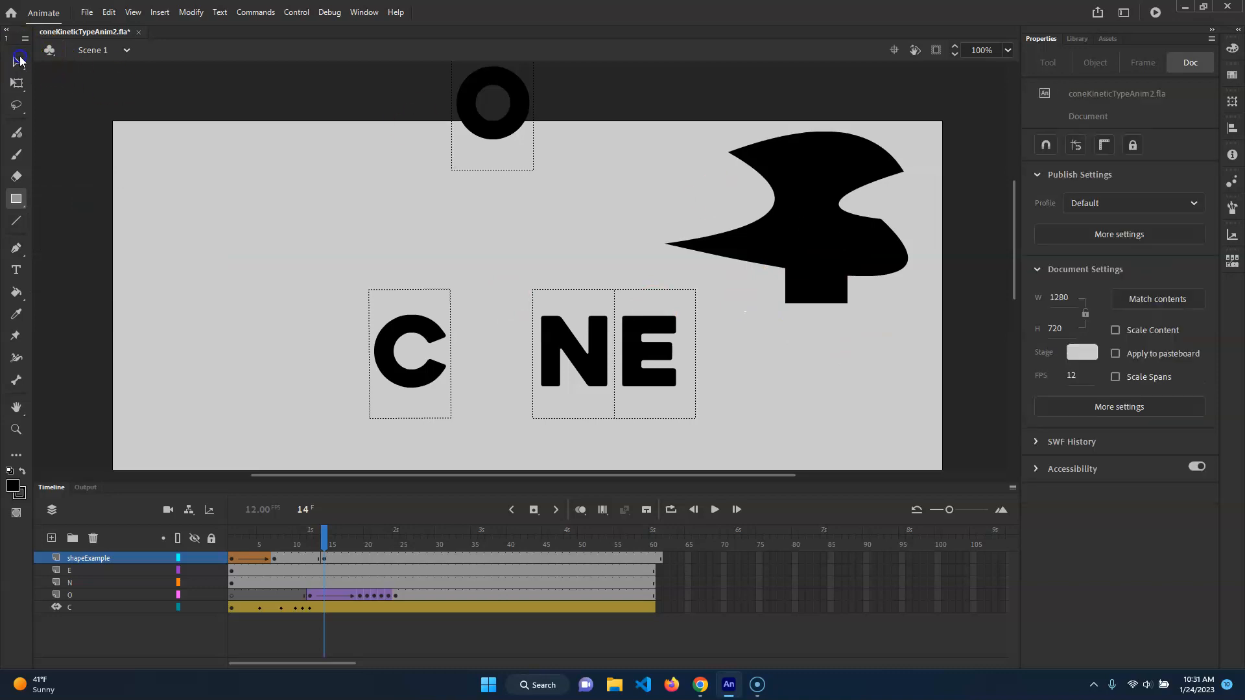
Delete the new rectangle's outline stroke so its fill merges with the distorted shape.
left_click(851, 243)
left_click(889, 299)
left_click(816, 292)
left_click(814, 186)
left_click(822, 308)
left_click(822, 302)
left_click(822, 307)
left_click(829, 303)
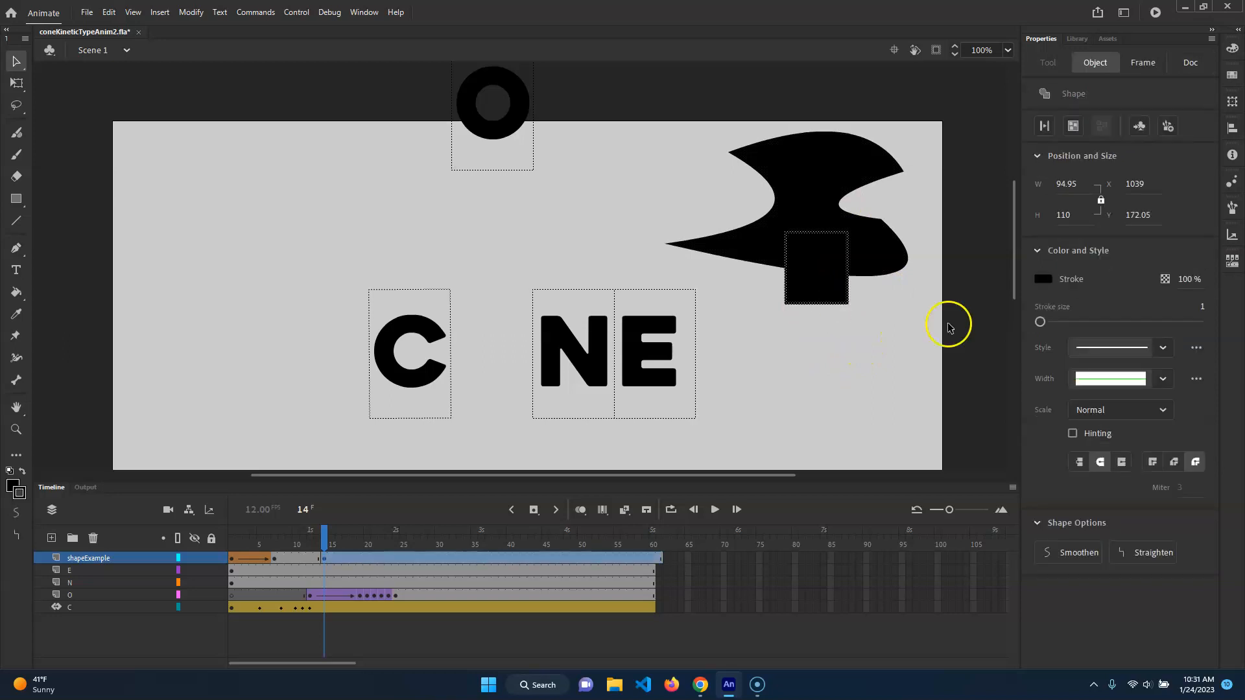
left_click(1061, 314)
left_click(816, 280)
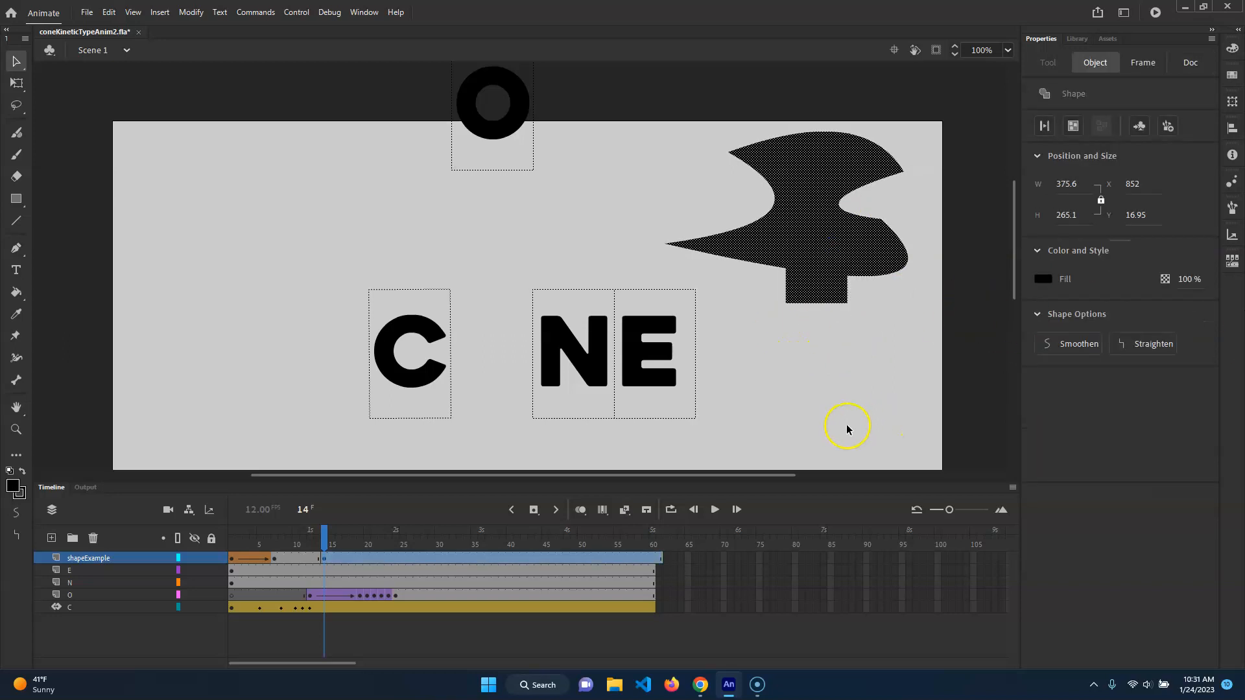
left_click(784, 371)
Create a shape tween between frames 7 and 14 of shapeExample, scrub through it, and review the frame 14 shape.
left_click(302, 559)
right_click(306, 562)
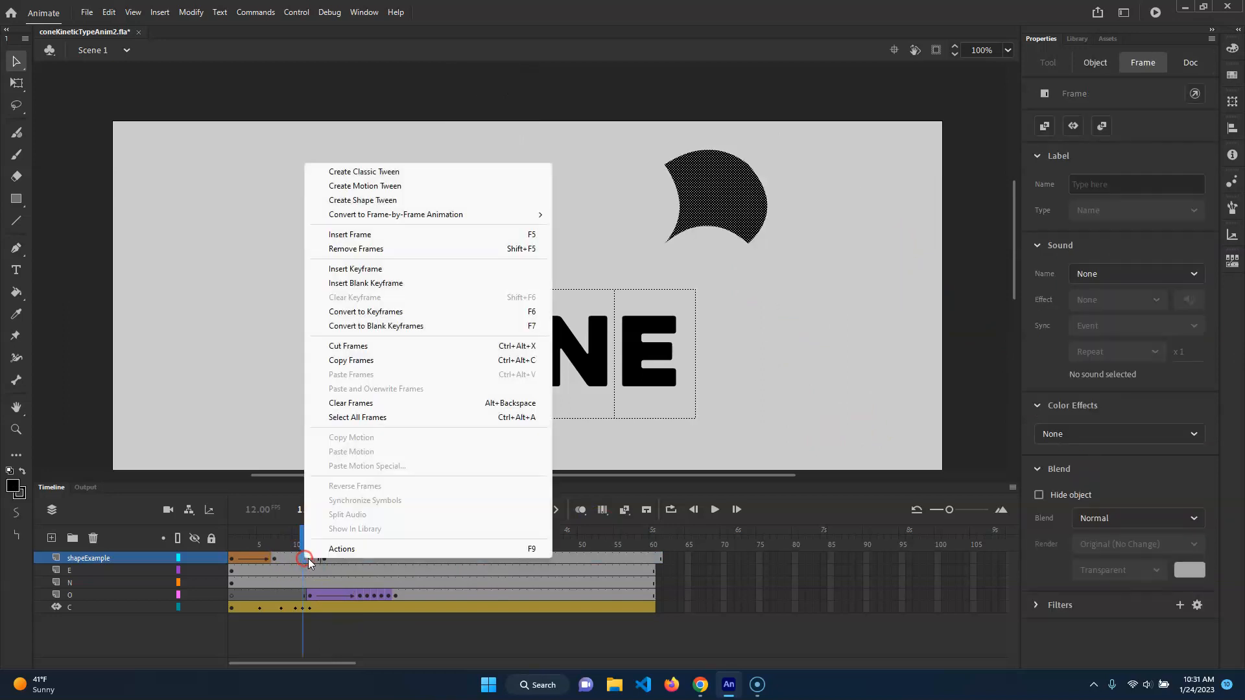
left_click(398, 201)
left_click_drag(302, 537, 253, 542)
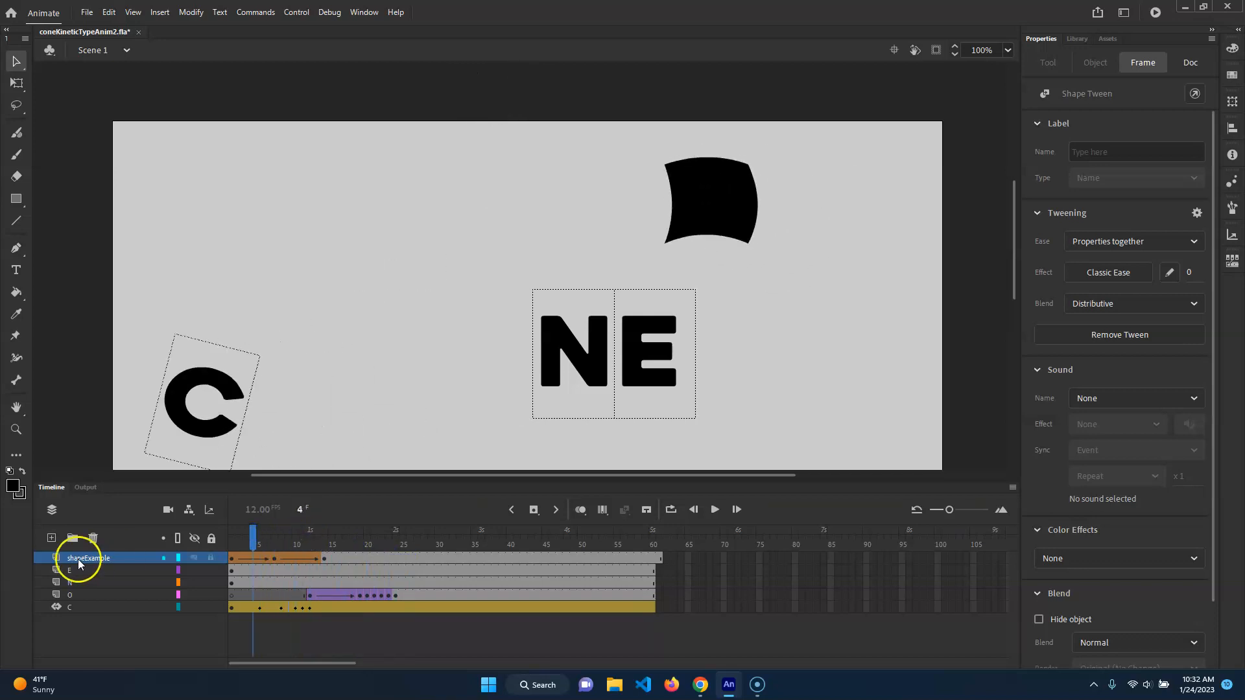
left_click(88, 562)
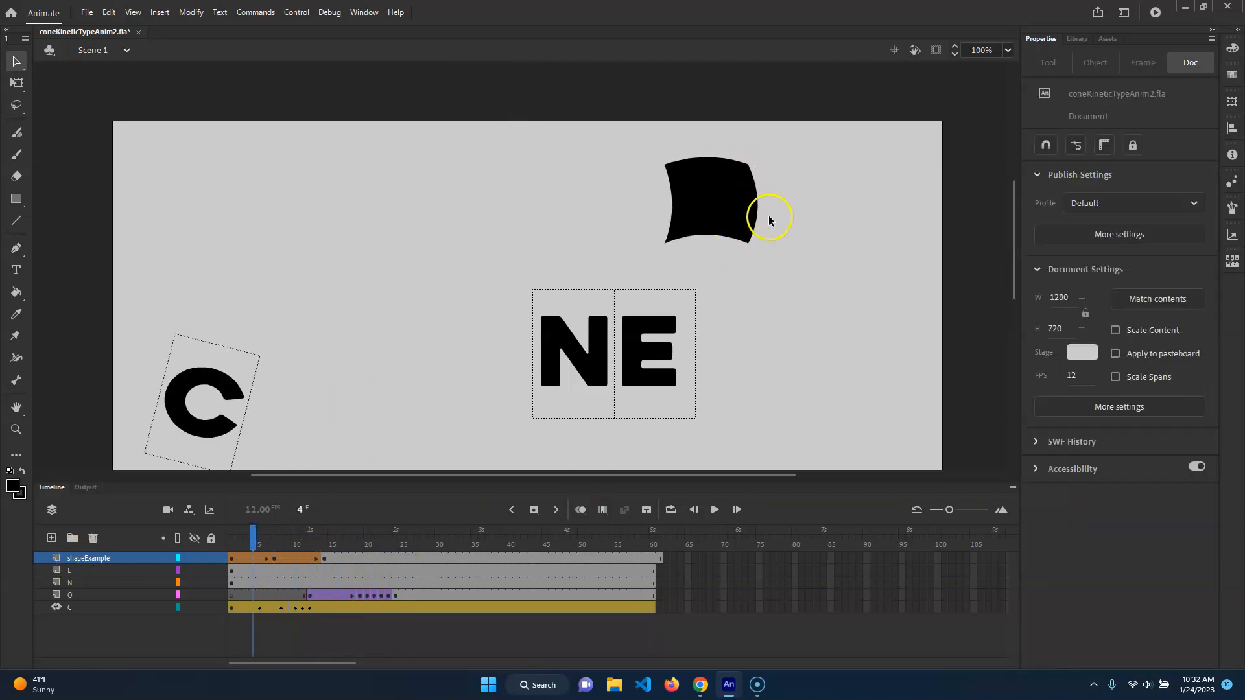
left_click(325, 558)
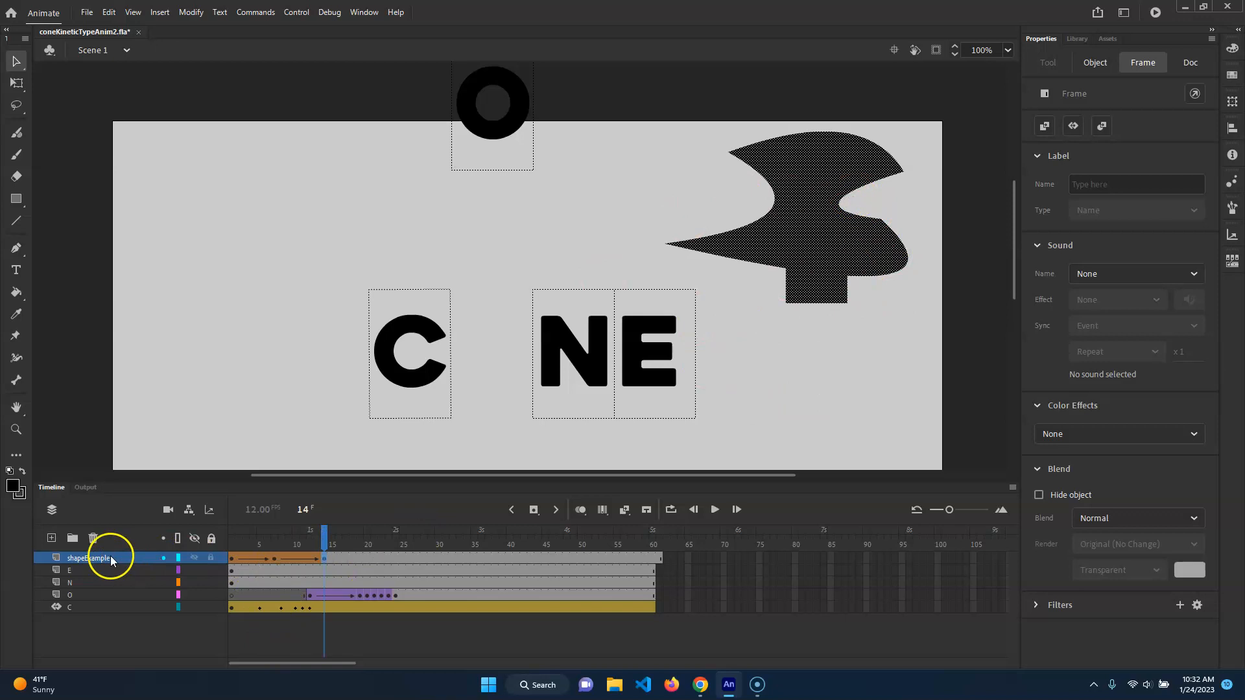
left_click(670, 356)
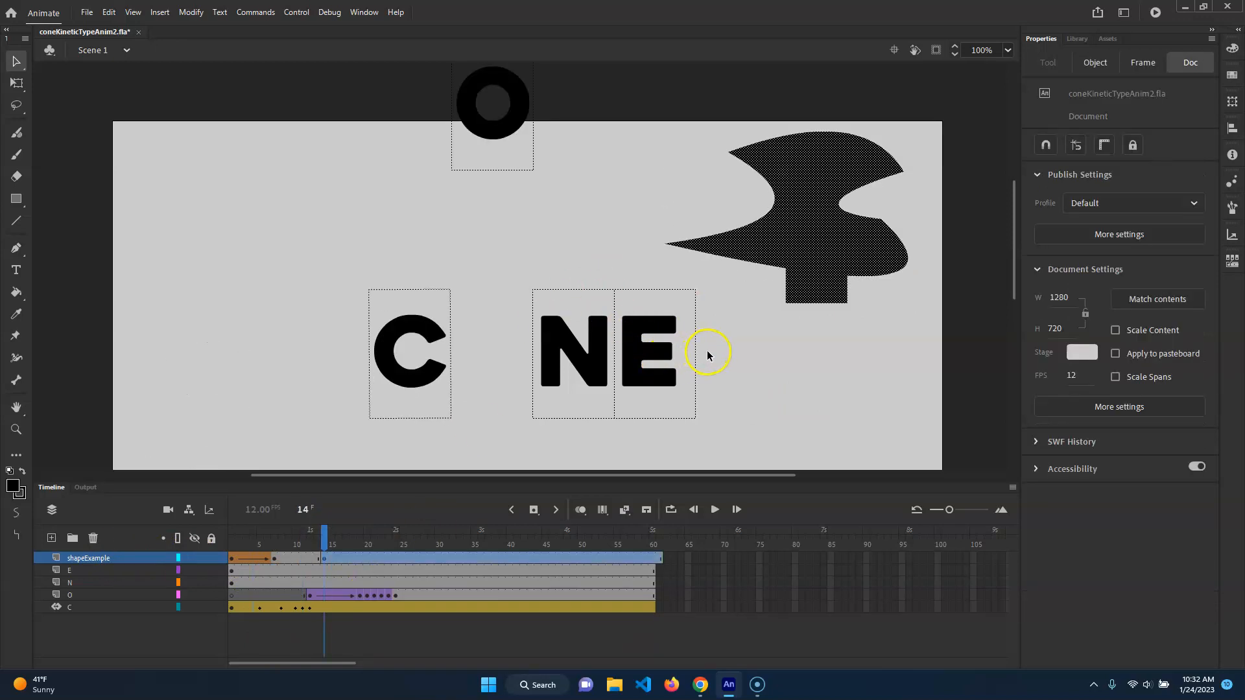
Undo the second tween, the added rectangle, all frame 14 reshaping and its keyframe, and the first shape tween.
key("ctrl+z")
key("ctrl+z")
key("ctrl+z")
key("ctrl+z")
key("ctrl+z")
key("ctrl+z")
key("ctrl+z")
key("ctrl+z")
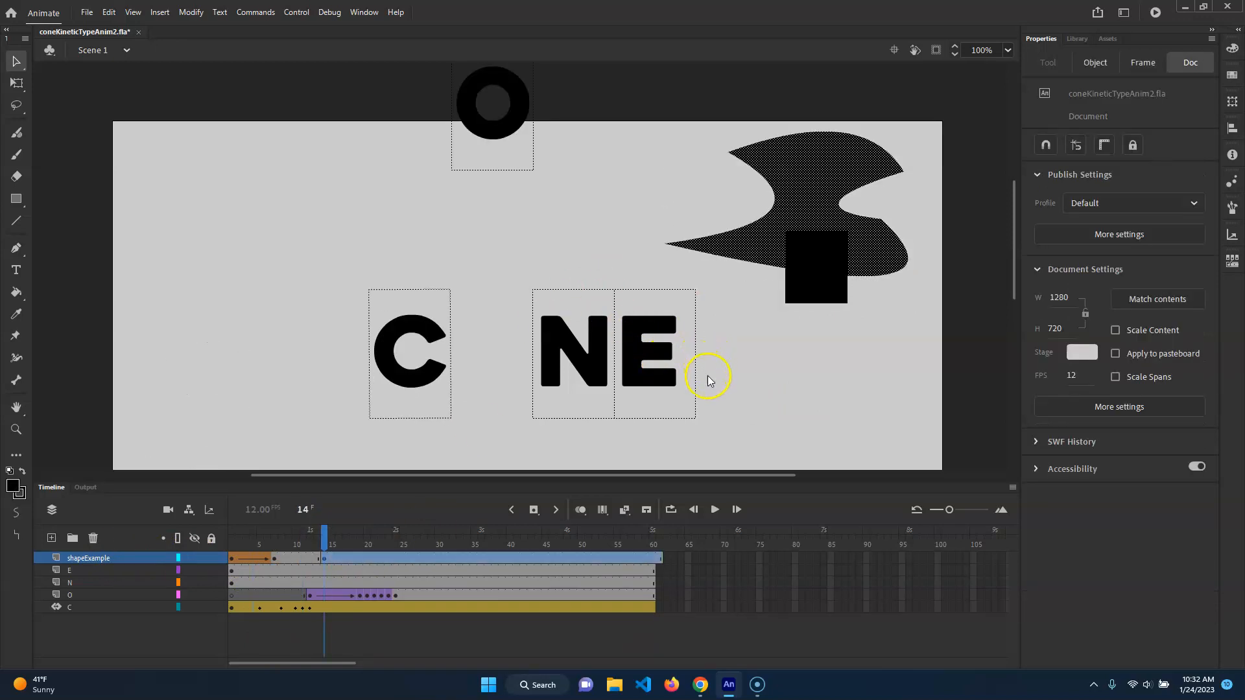
key("ctrl+z")
key("ctrl+z")
key("ctrl+z")
key("ctrl+z")
key("ctrl+z")
key("ctrl+z")
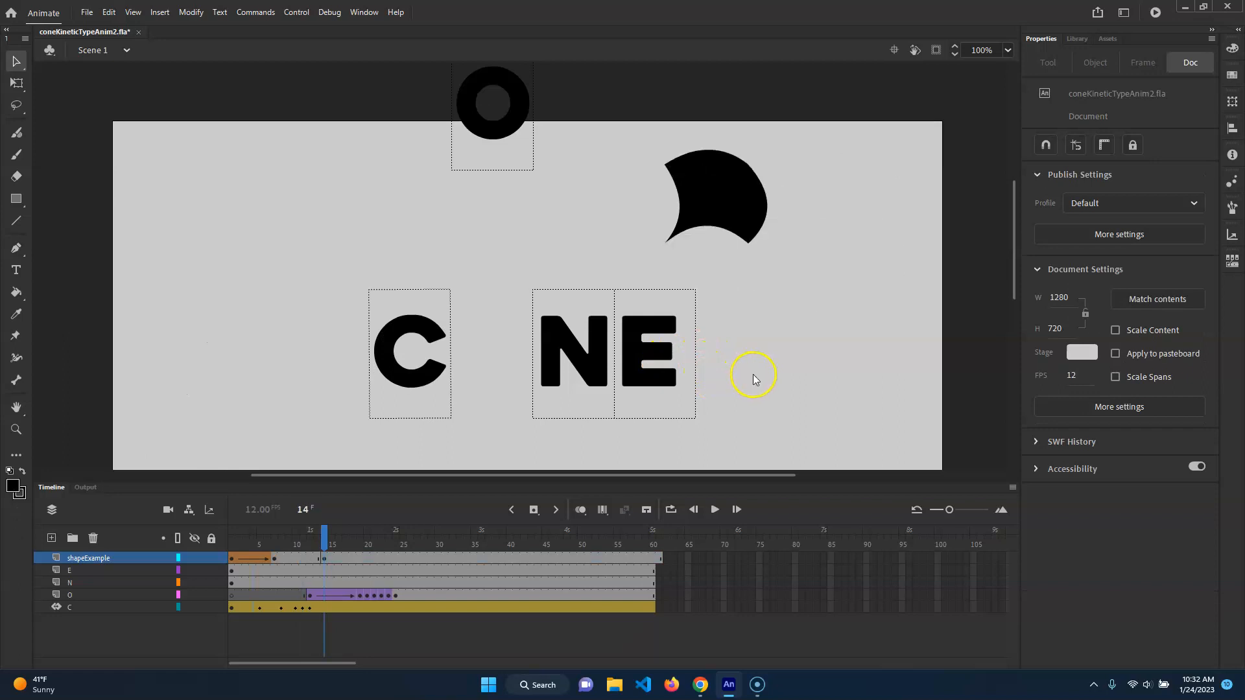
key("ctrl+z")
key("ctrl+z")
key("ctrl+z")
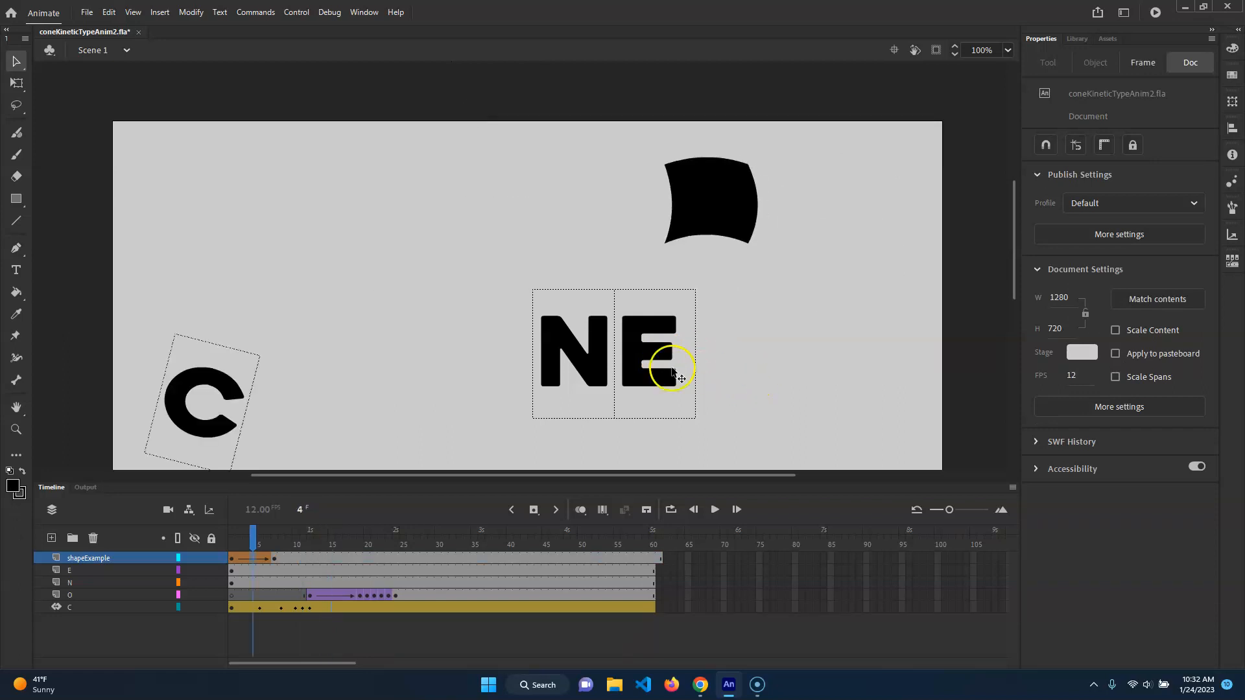
key("ctrl+z")
key("ctrl+z")
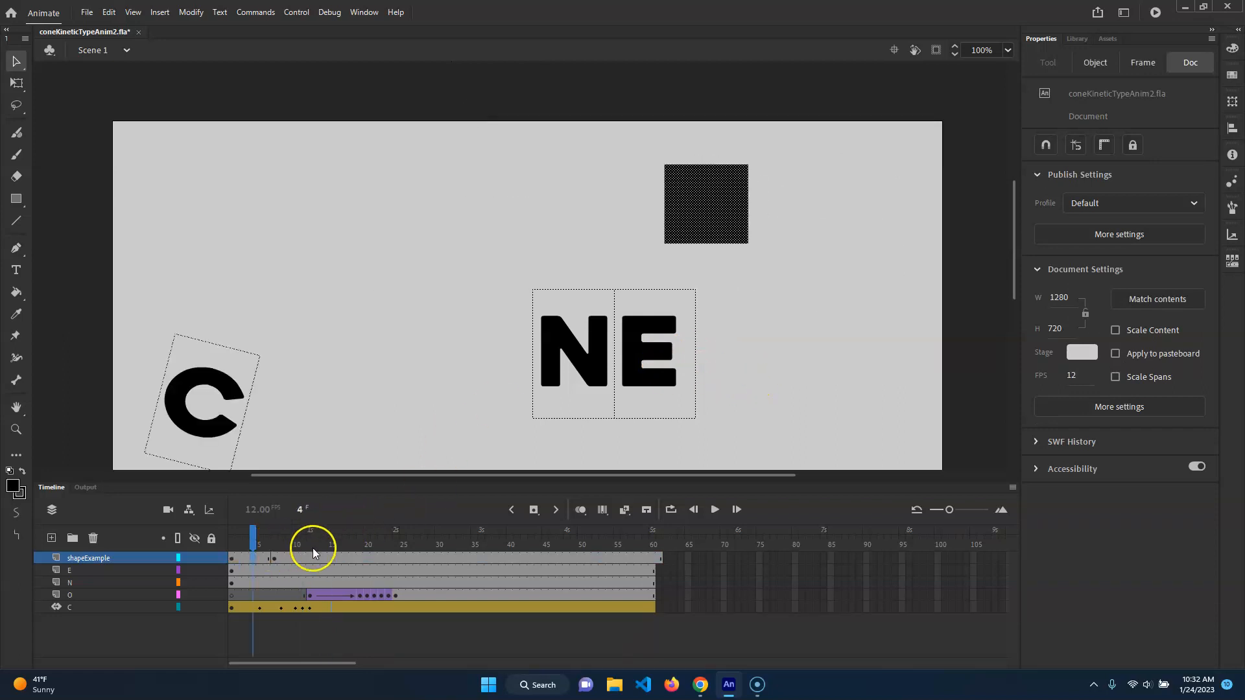
At frame 7 of shapeExample, delete the square and draw a black oval above and right of the E.
left_click(274, 543)
left_click(722, 197)
key("Delete")
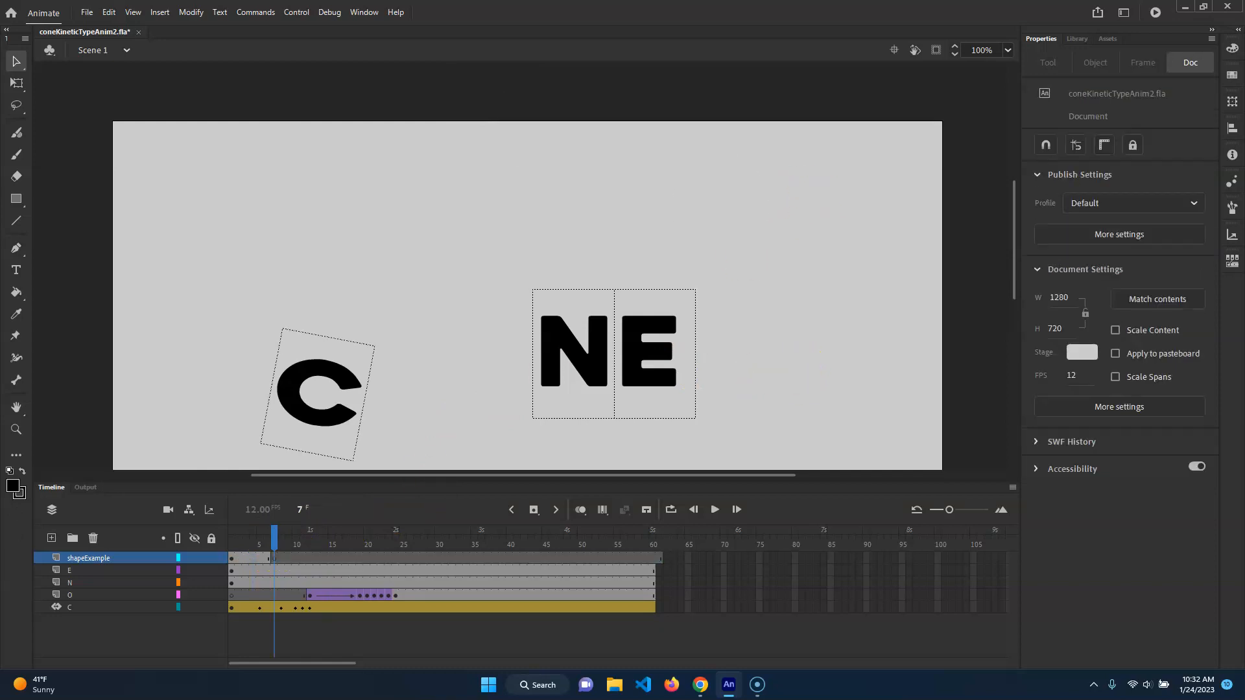
left_click(14, 201)
left_click(78, 241)
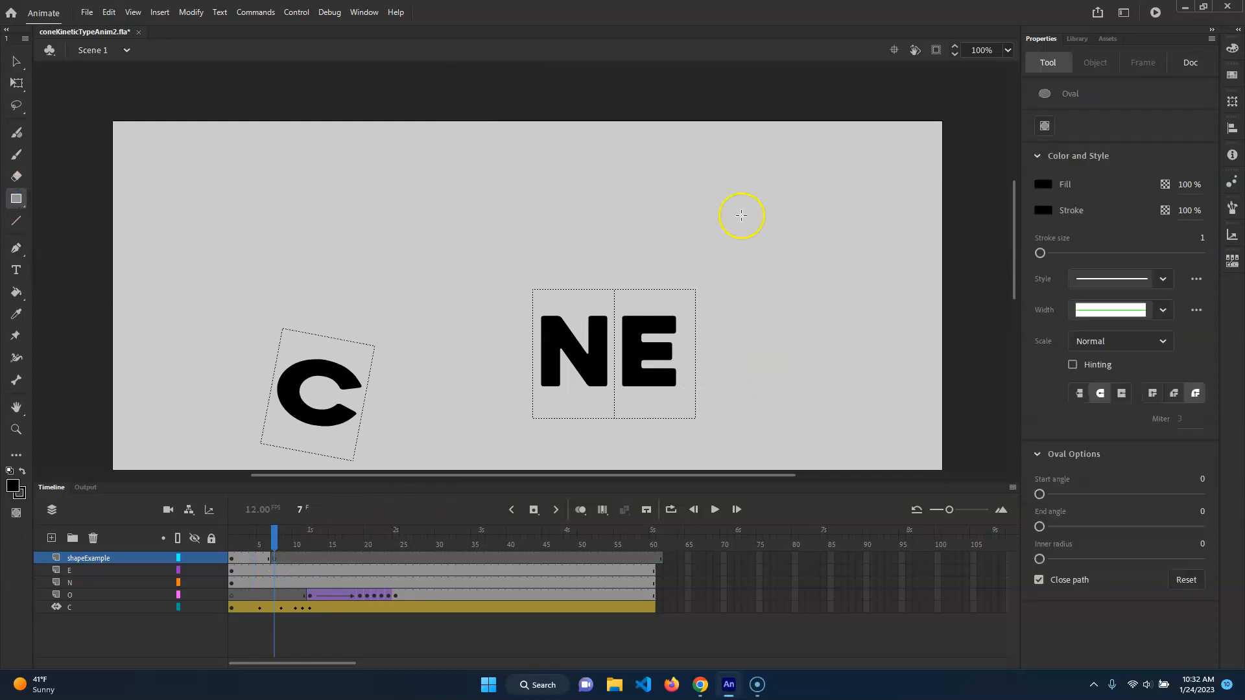
mouse_move(732, 233)
left_mouse_down()
mouse_move(842, 147)
mouse_move(826, 145)
left_mouse_up()
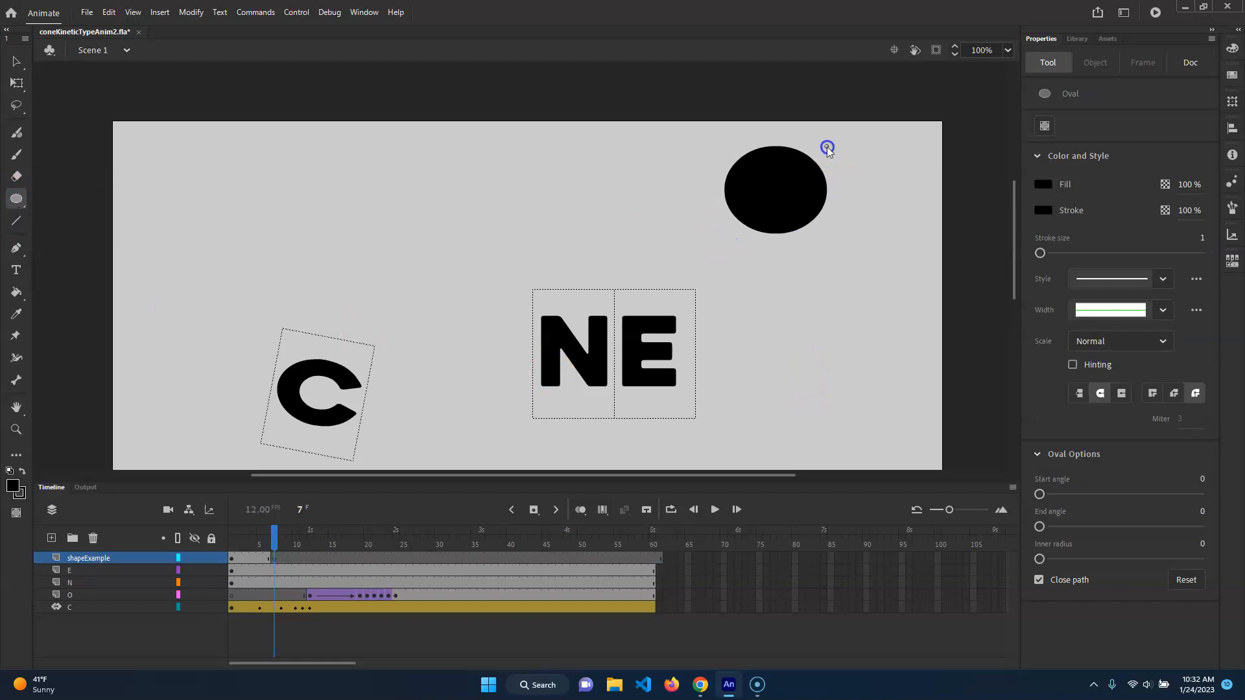
Create a shape tween between frames 1 and 7 of shapeExample and scrub through it back to frame 1.
right_click(259, 557)
left_click(354, 199)
left_click(267, 540)
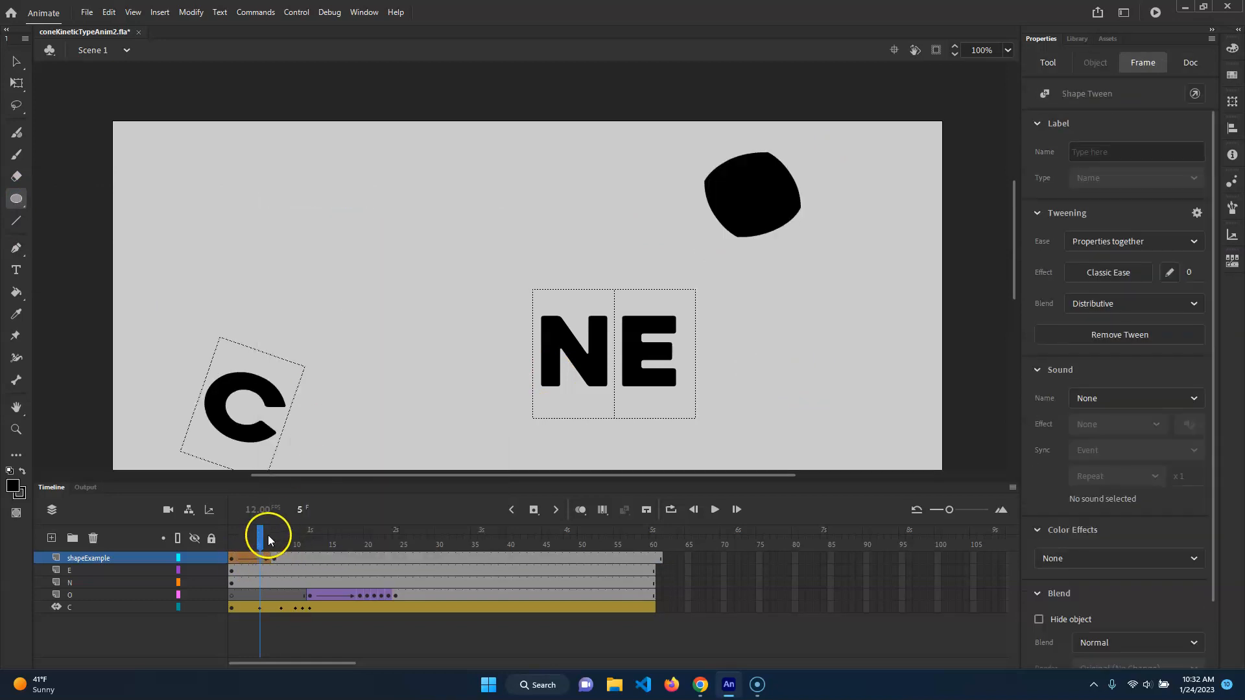
left_click_drag(262, 534, 231, 533)
Delete the shapeExample layer.
left_click(94, 559)
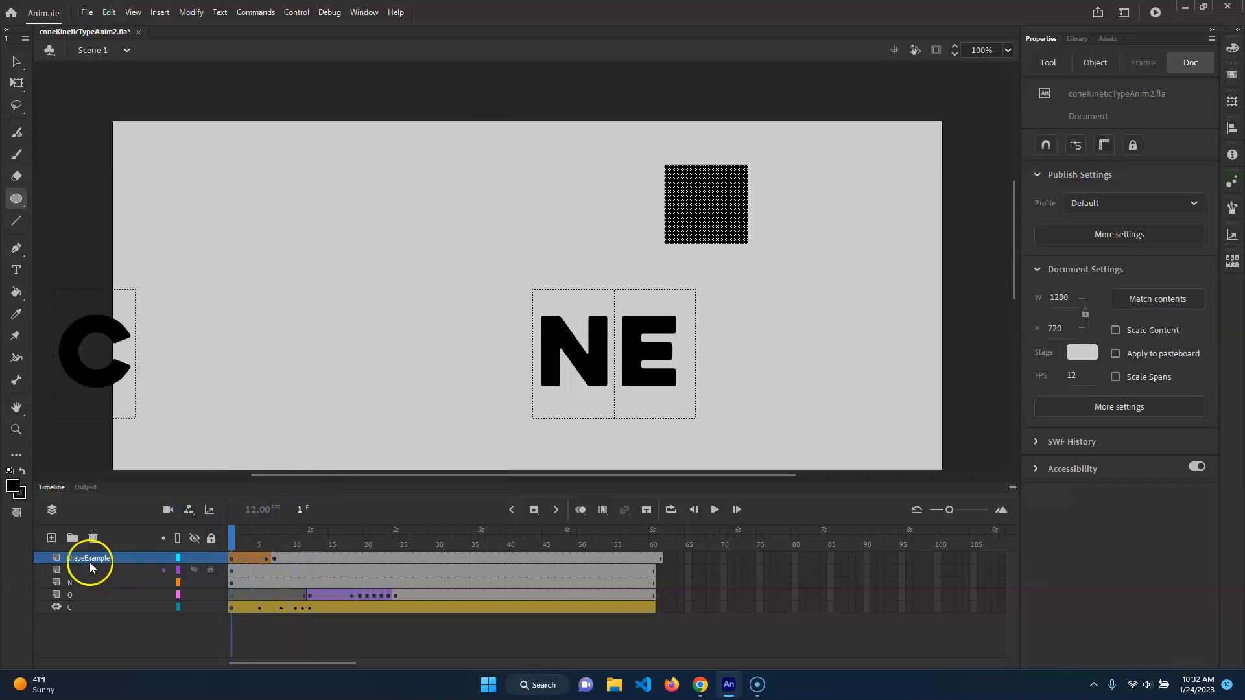
right_click(96, 559)
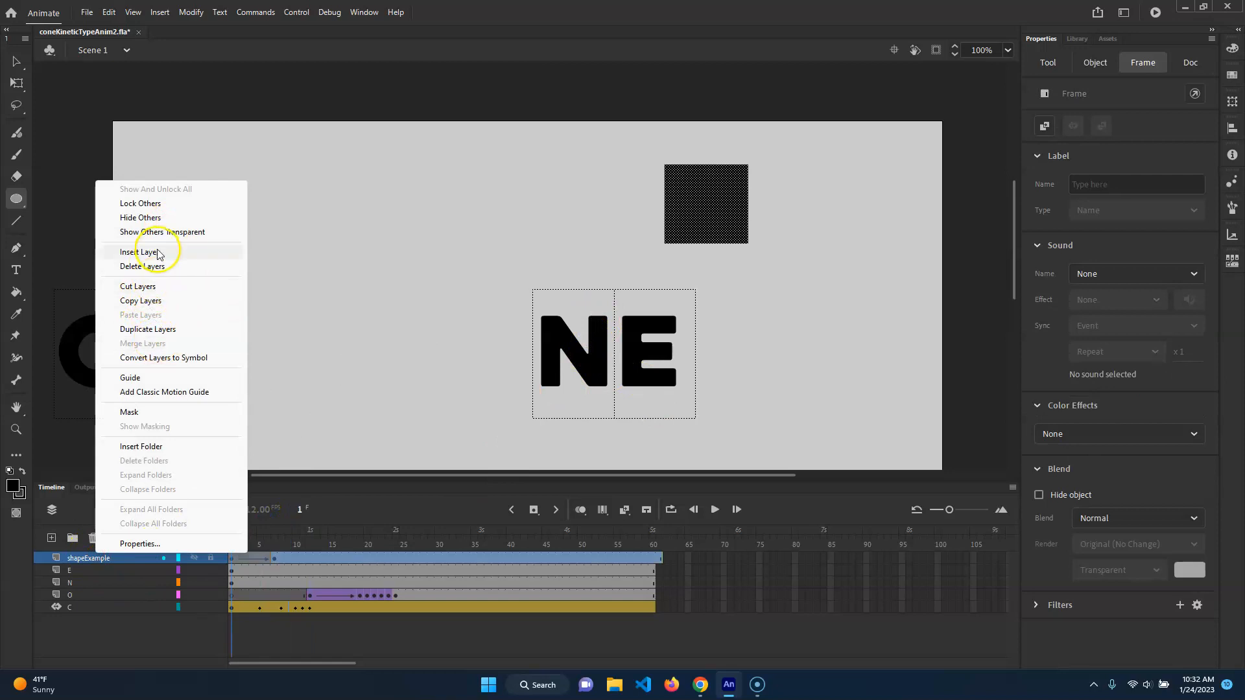
left_click(142, 266)
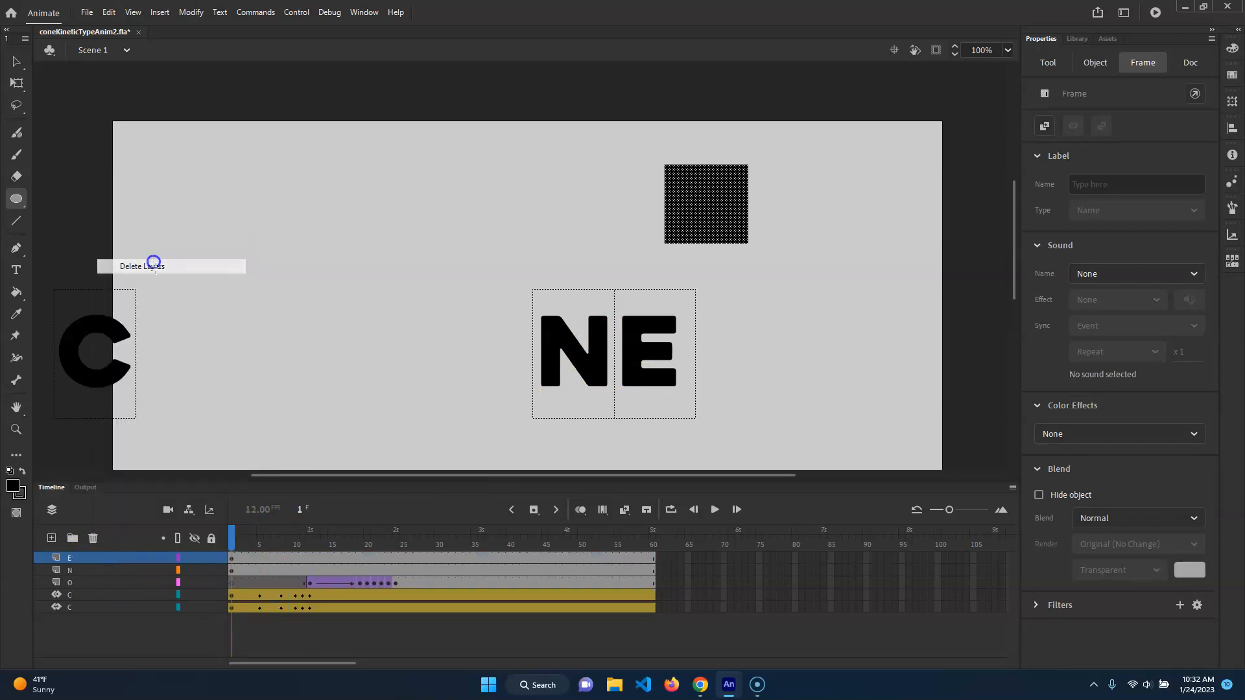
Break the N text apart into a shape on the N layer at frame 1.
left_click(153, 570)
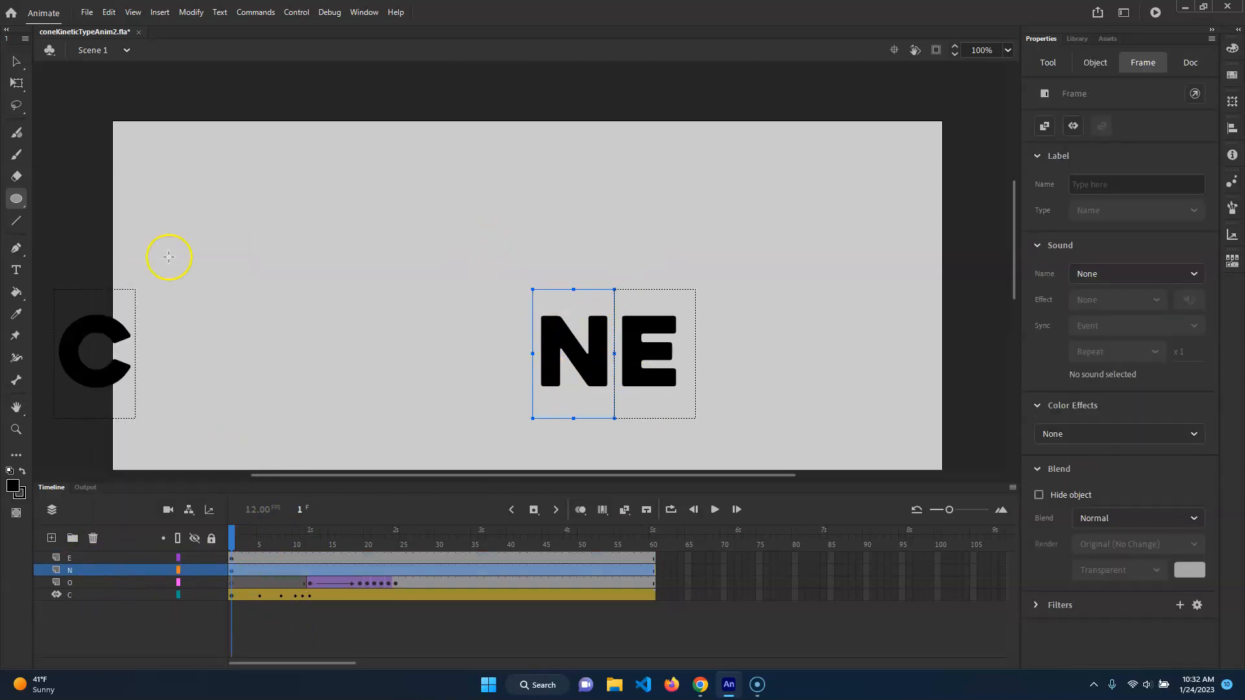
left_click(23, 67)
left_click(589, 292)
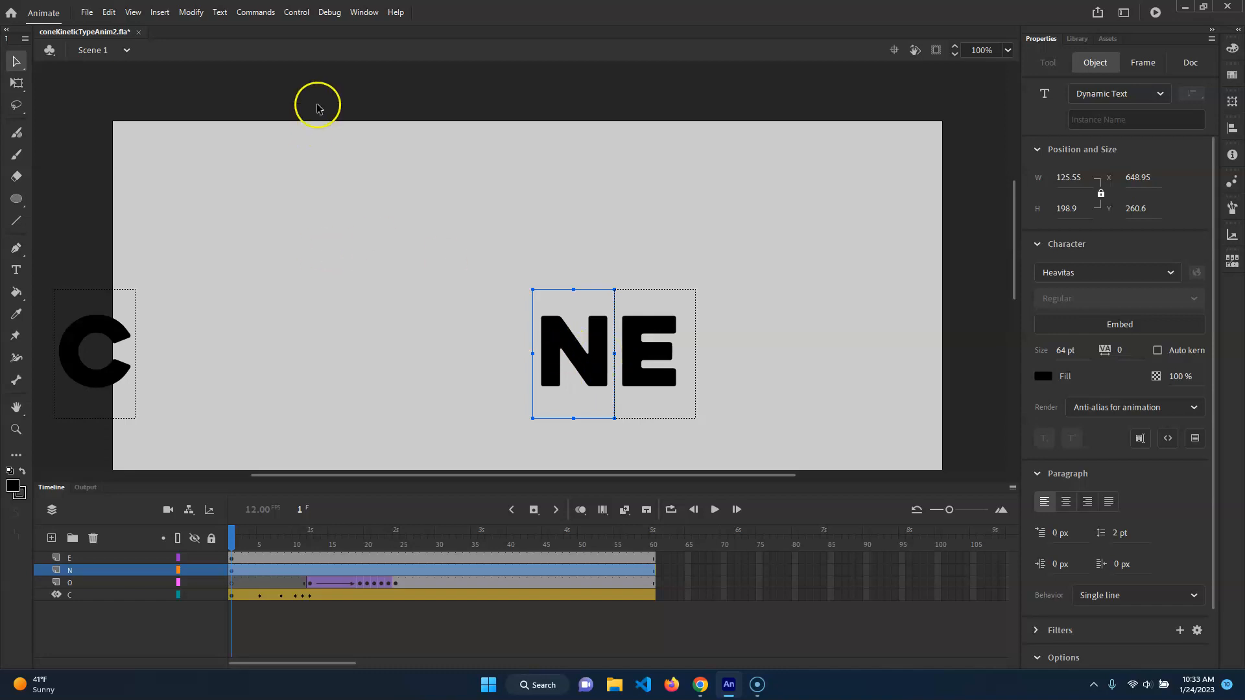
left_click(192, 13)
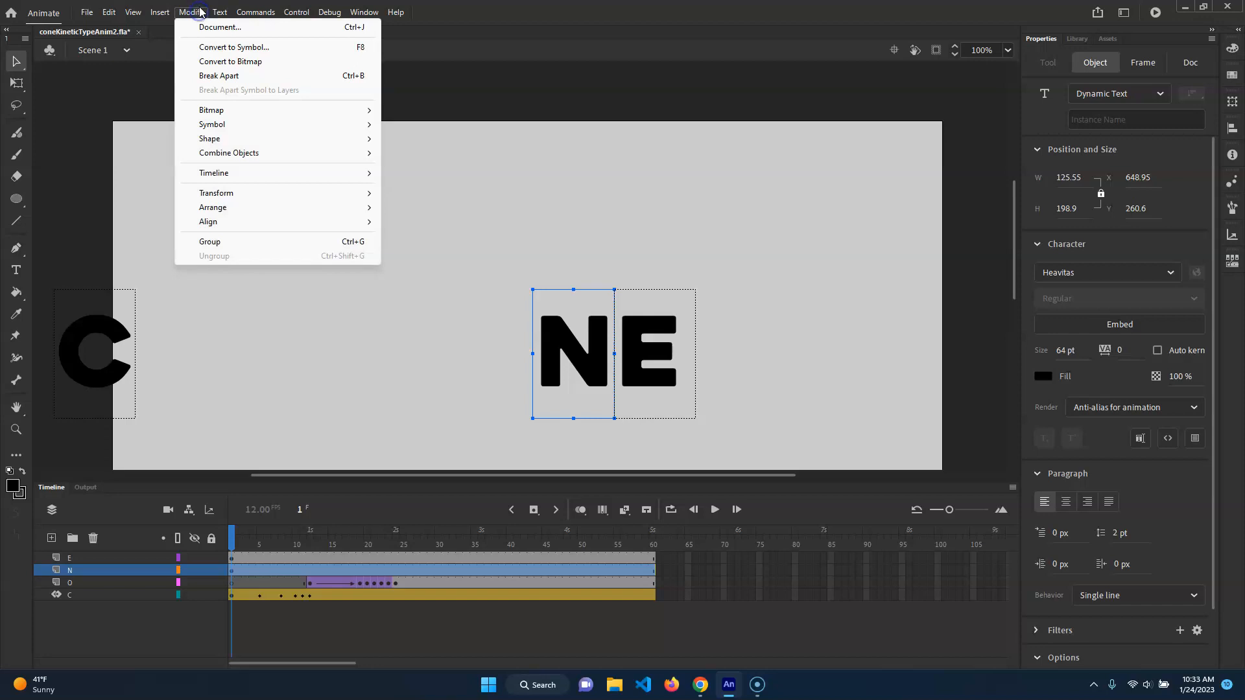
left_click(240, 77)
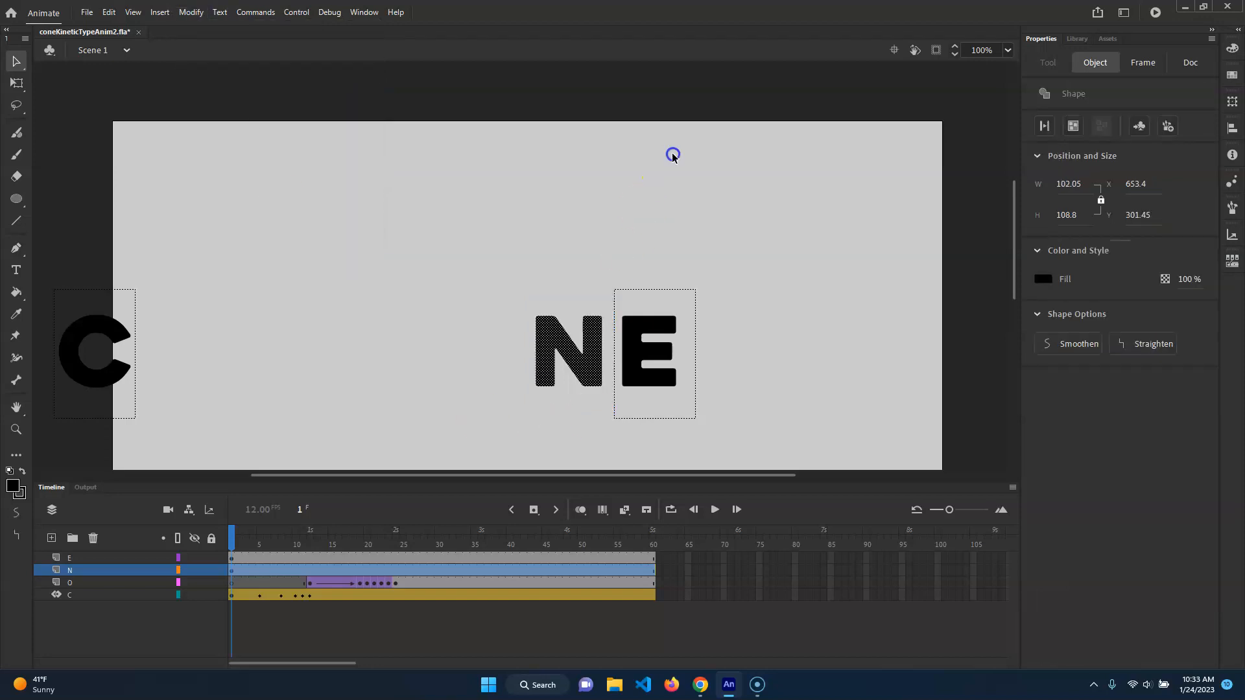
Examine the anchor points around the outline and rounded corners of the broken-apart N.
left_click(573, 375)
left_click_drag(602, 365, 611, 363)
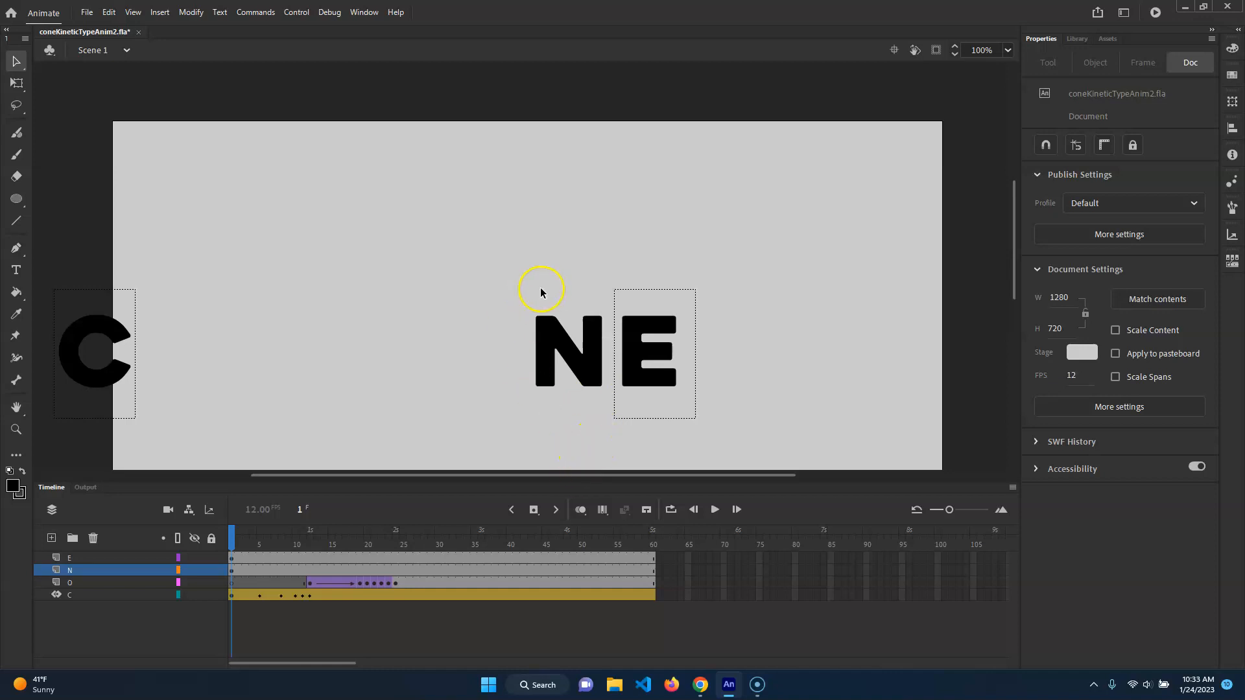
left_click(16, 60)
scroll(595, 350, "up", 2)
scroll(596, 350, "down", 2)
scroll(596, 353, "up", 3)
scroll(596, 358, "up", 1)
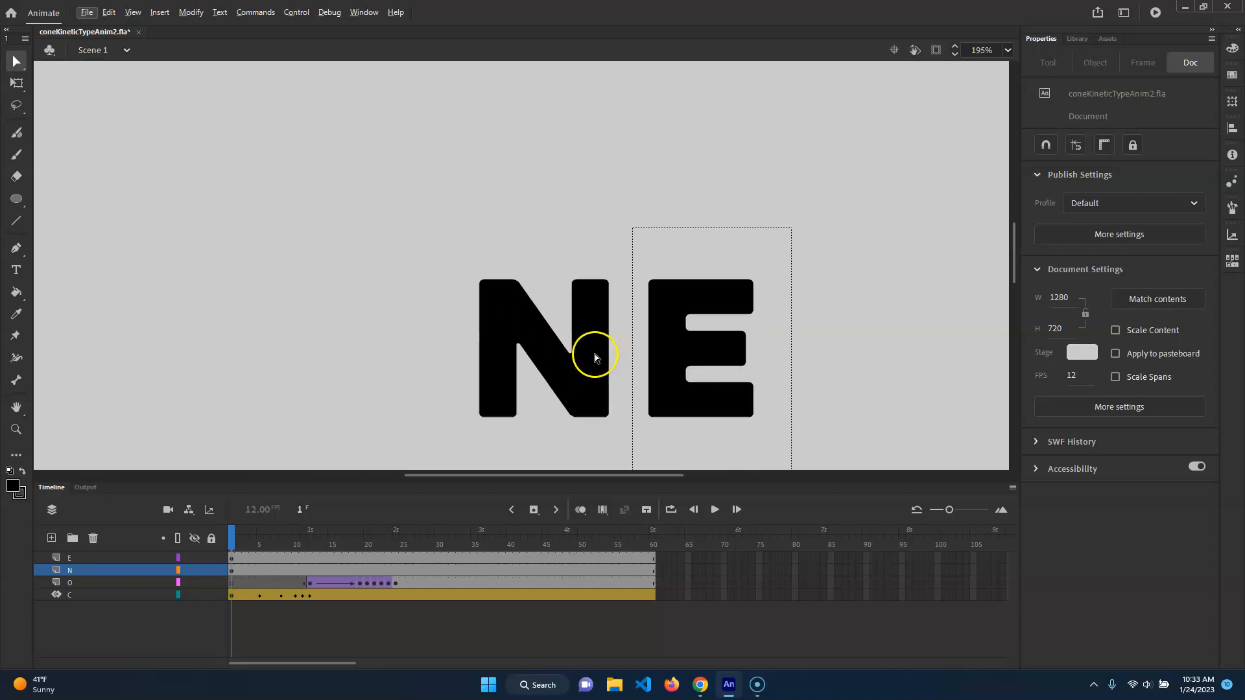
left_click_drag(403, 208, 628, 454)
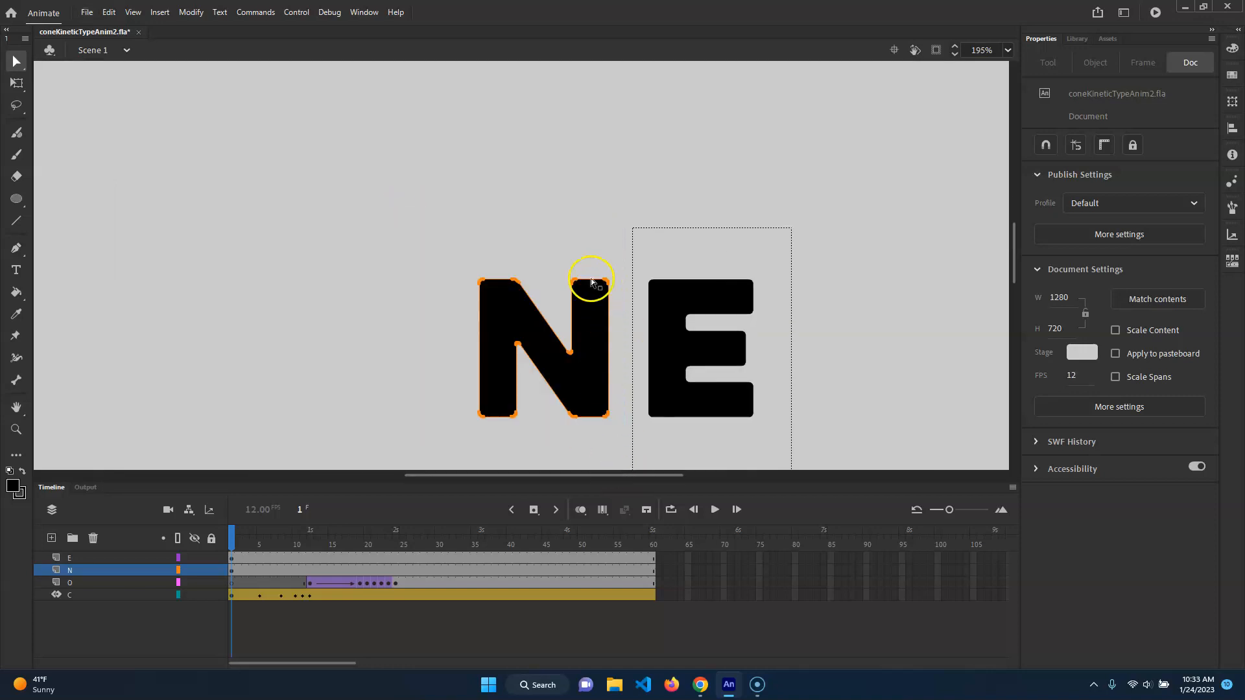
scroll(545, 283, "up", 9)
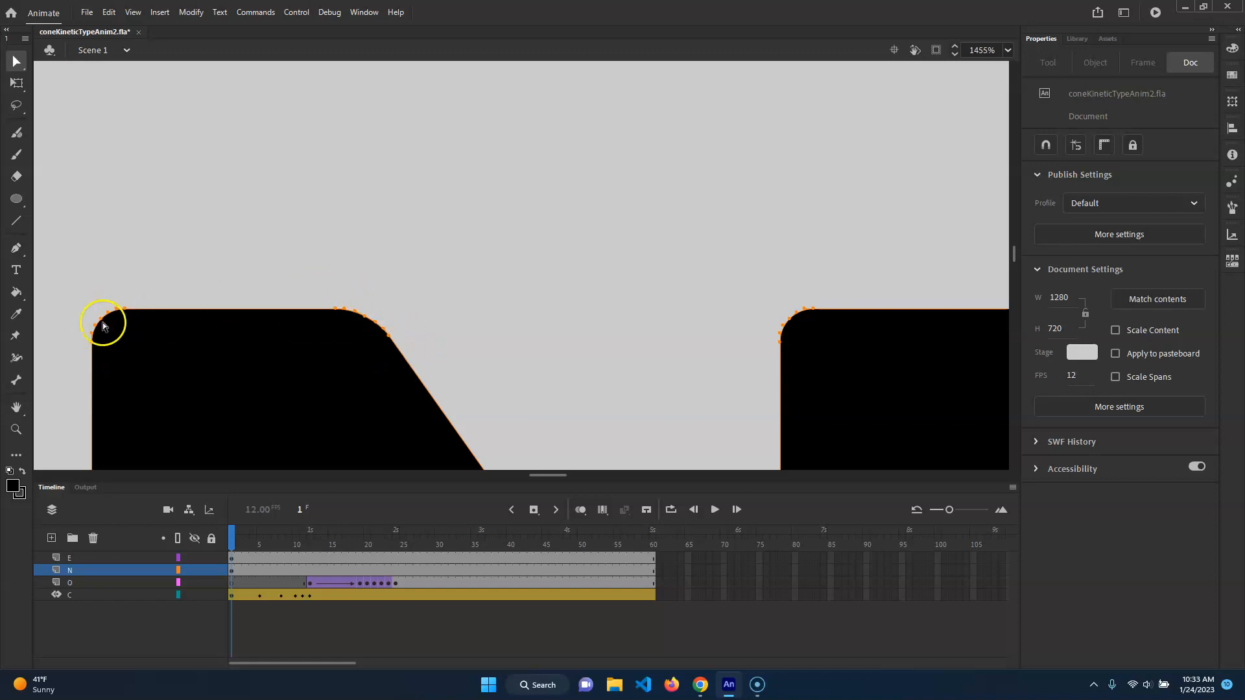
scroll(561, 339, "down", 10)
left_click(515, 240)
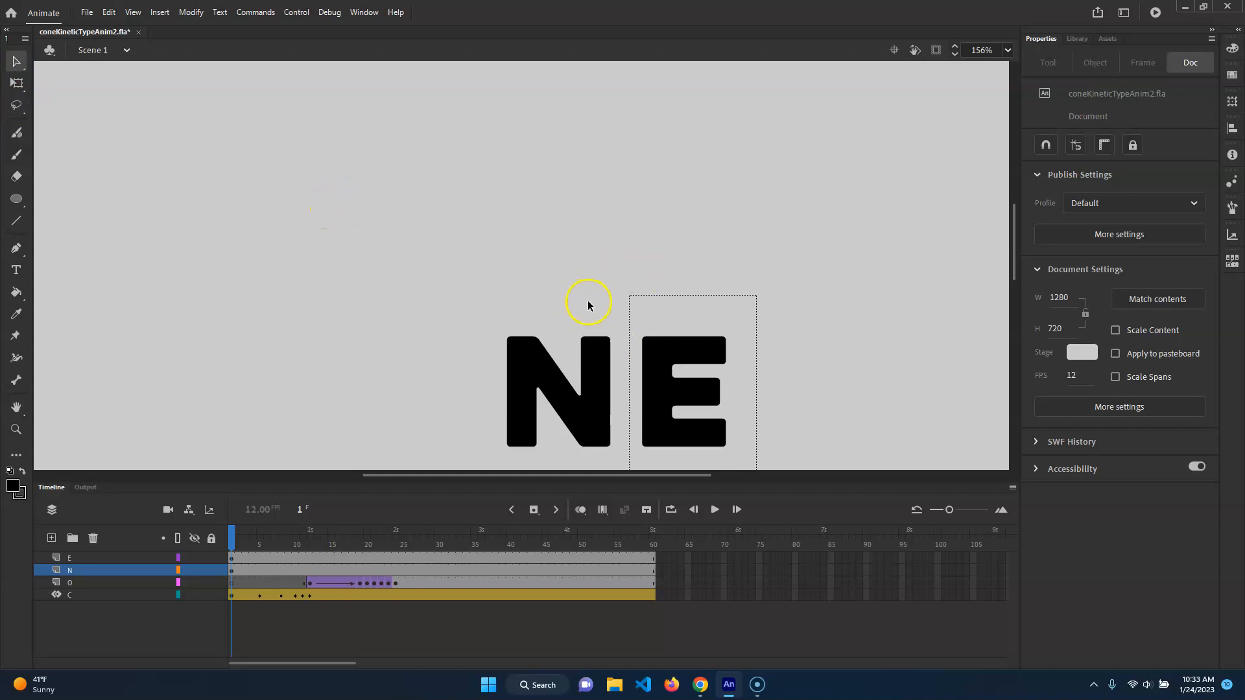
Move the N layer's keyframe from frame 1 to frame 24 and put the playhead there.
scroll(586, 305, "down", 3)
left_click_drag(791, 409, 778, 337)
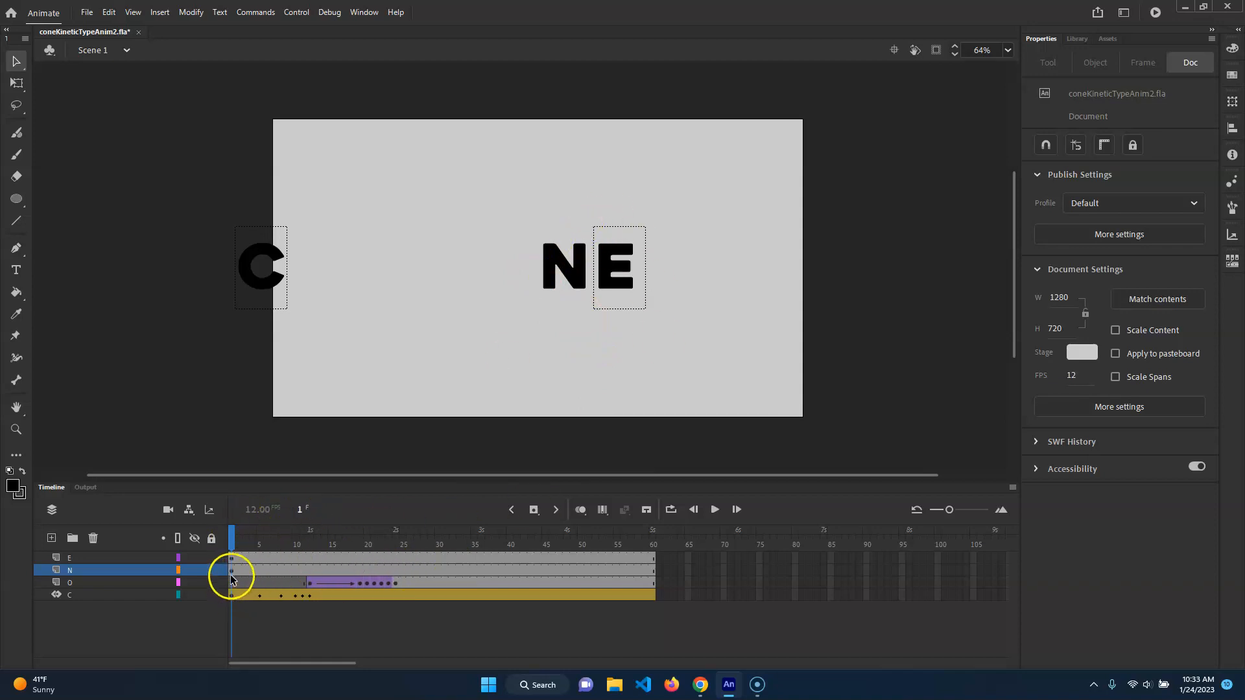
left_click(231, 572)
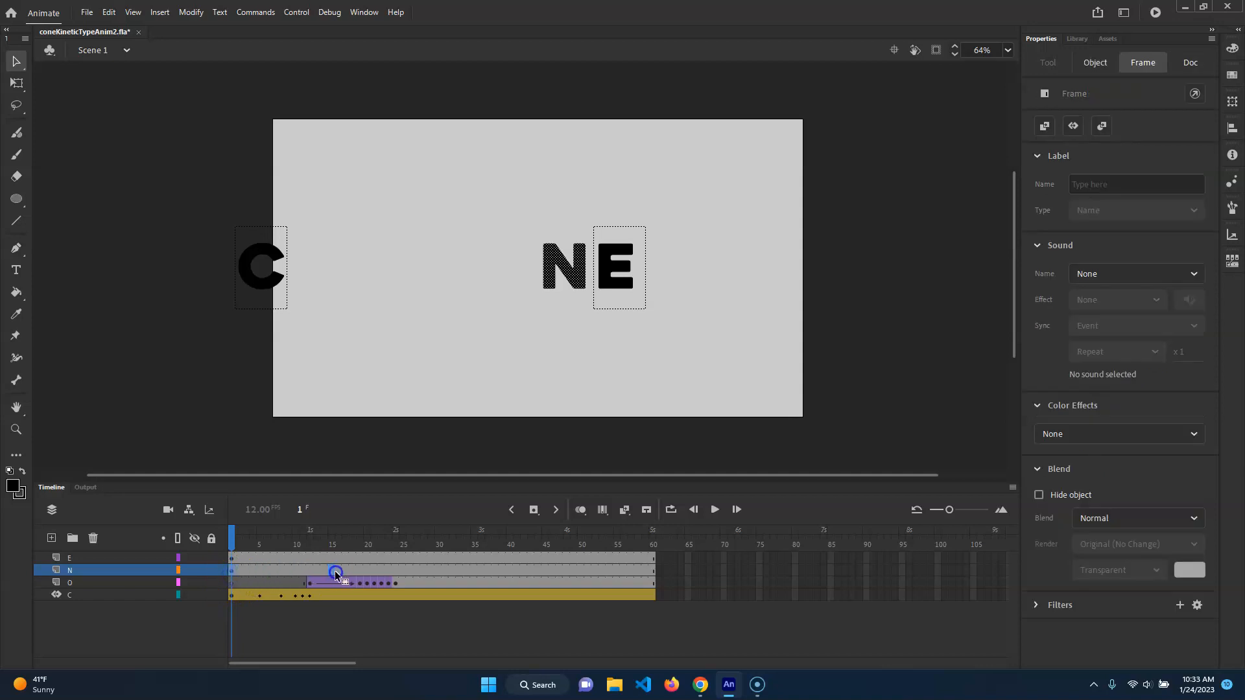
left_click(395, 570)
mouse_move(395, 540)
left_mouse_down()
mouse_move(232, 539)
mouse_move(398, 542)
left_mouse_up()
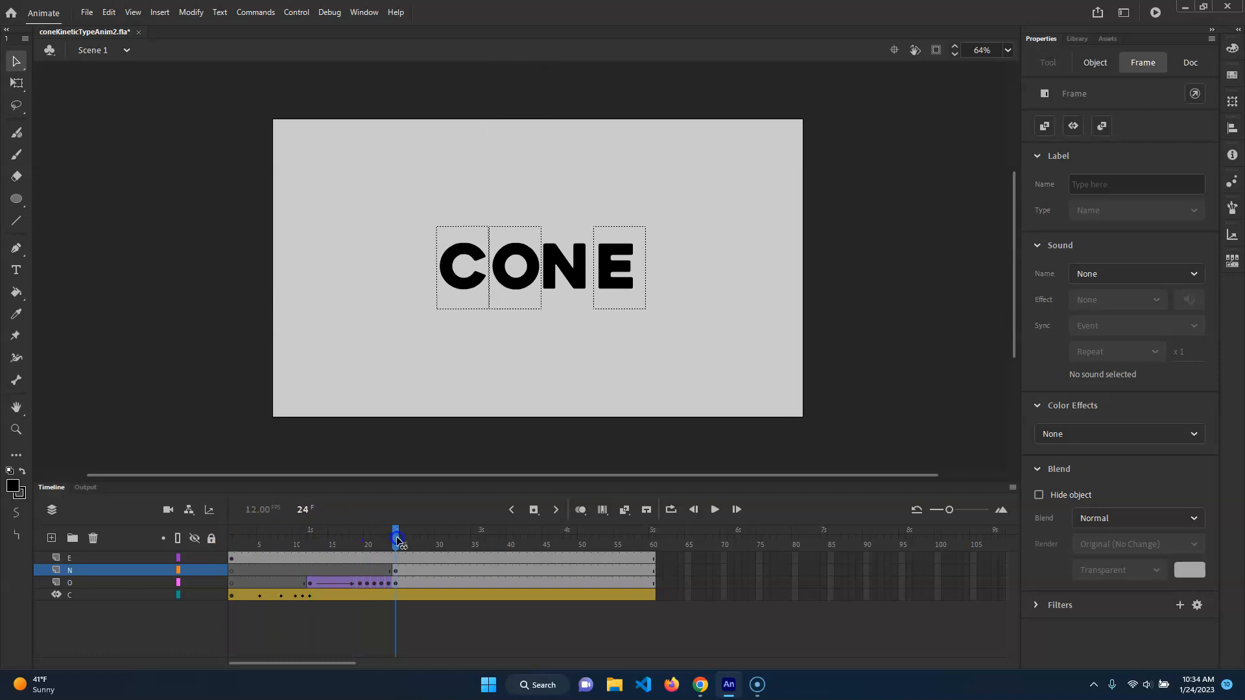
left_click(397, 542)
left_click(392, 533)
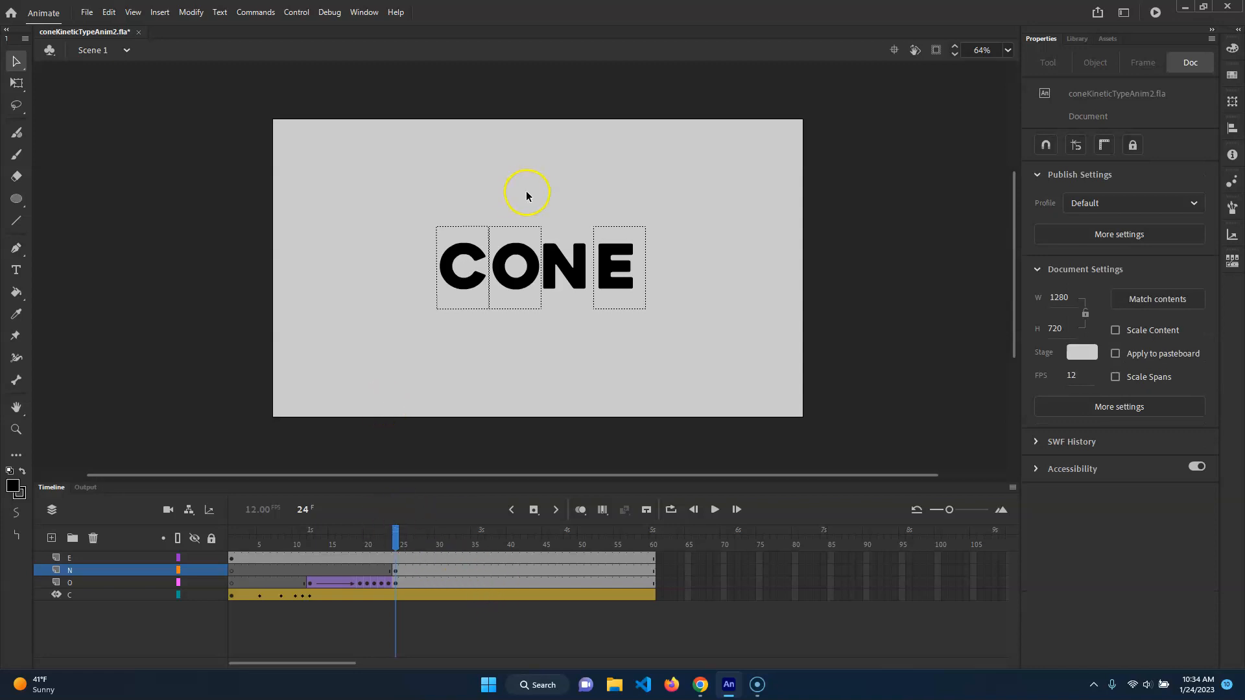
Insert a keyframe at frame 36 of the N layer and return the playhead to frame 24.
left_click(484, 570)
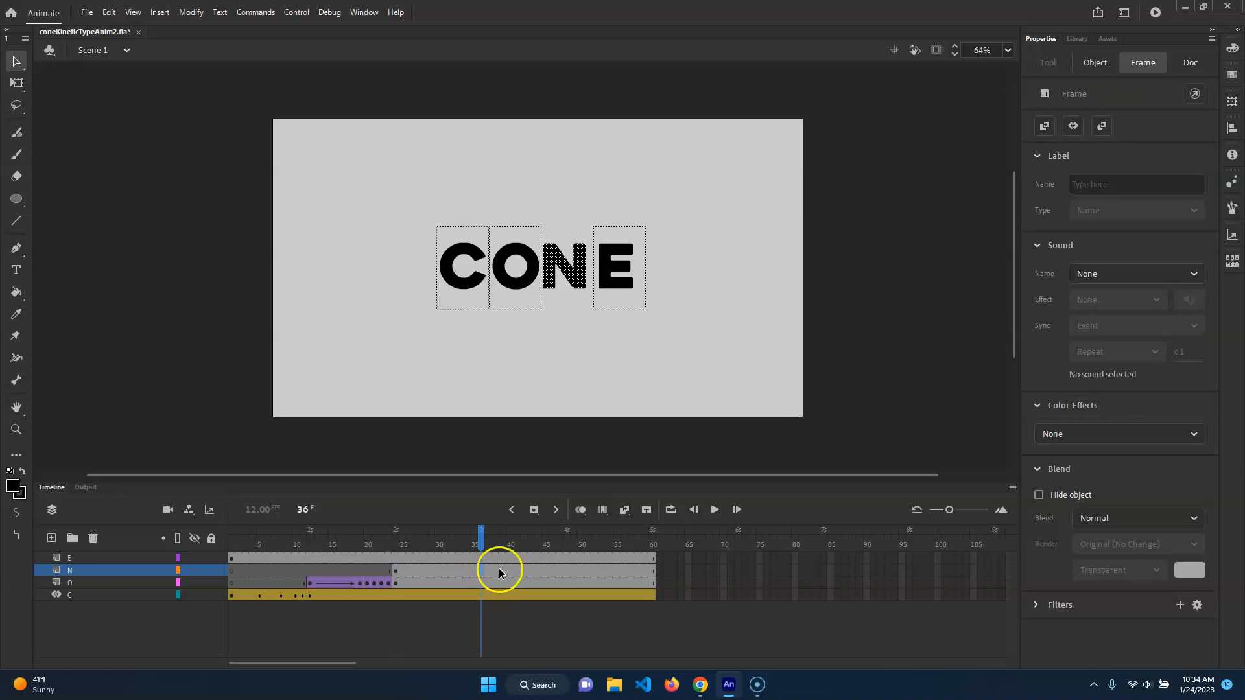
left_click_drag(480, 533, 396, 533)
left_click(569, 159)
left_click(587, 370)
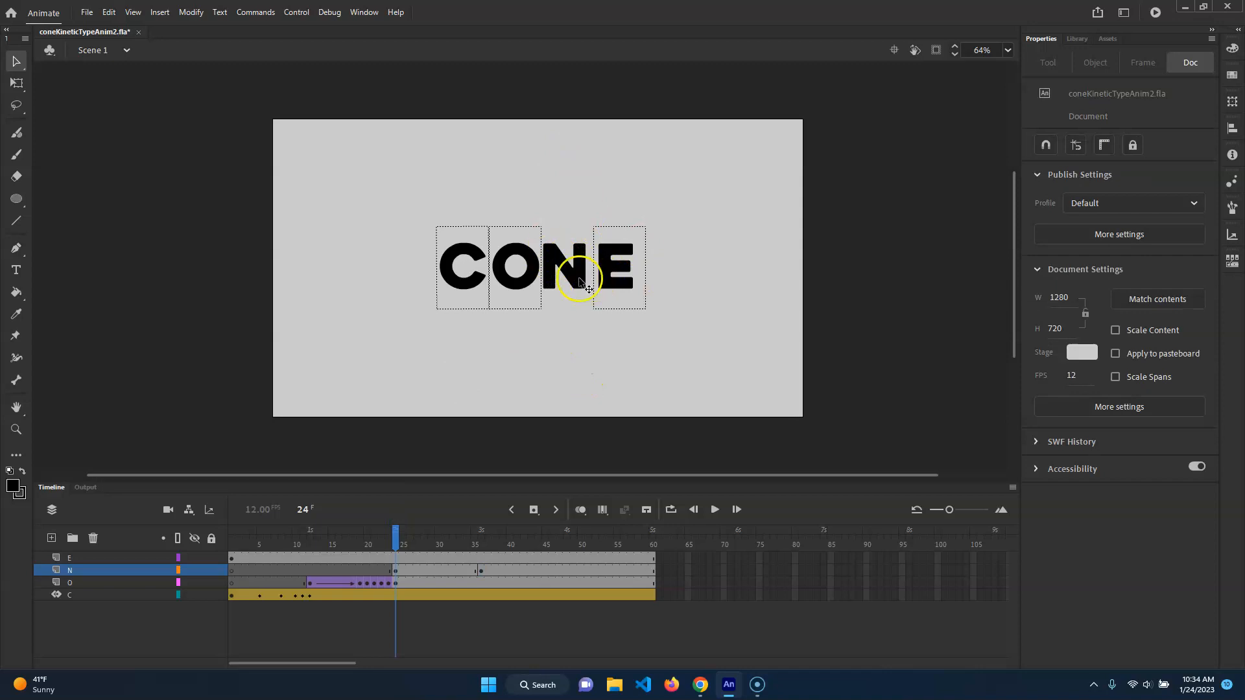
left_click(579, 281)
key("Delete")
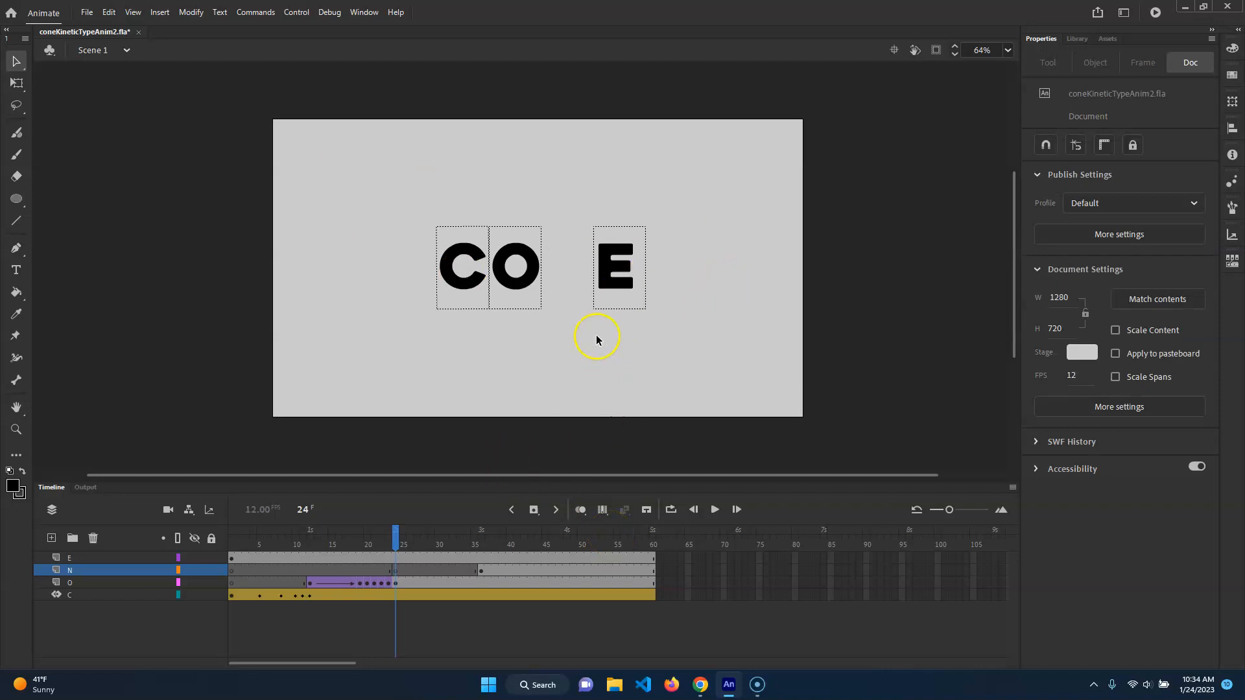
key("ctrl+z")
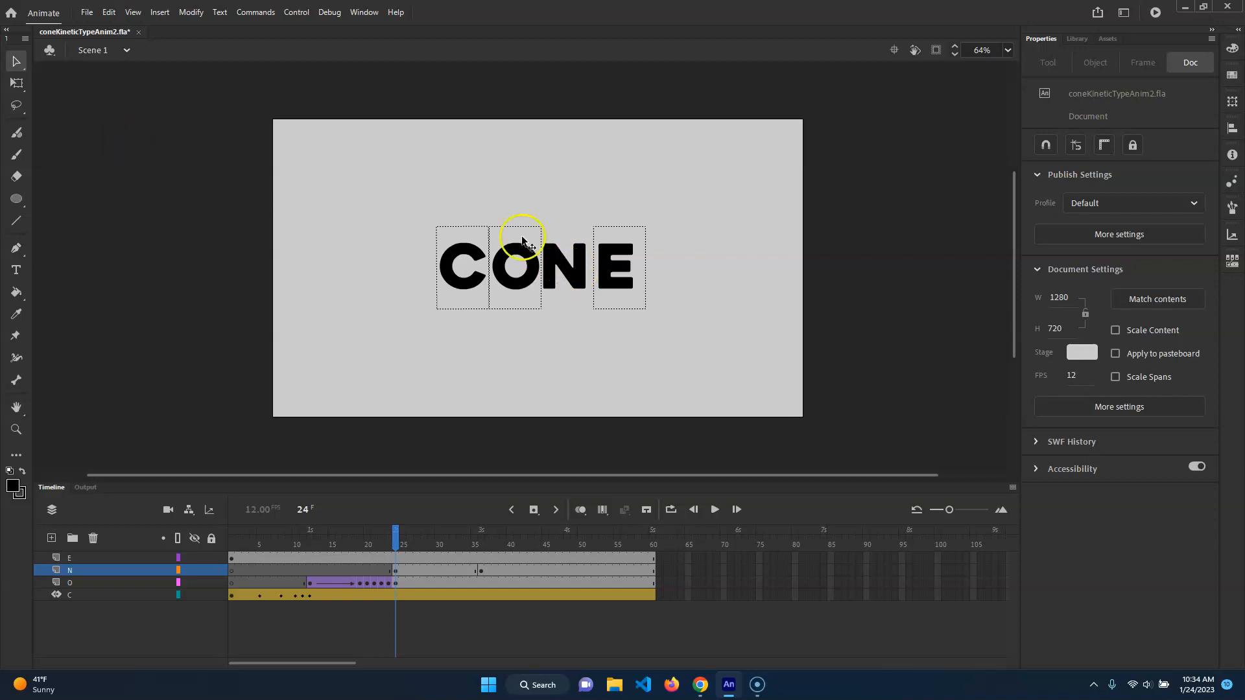
Reshape the N at frame 24 by swinging the top anchor points of its right stem diagonally down past the E's lower edge.
scroll(543, 281, "up", 1)
scroll(543, 283, "up", 3)
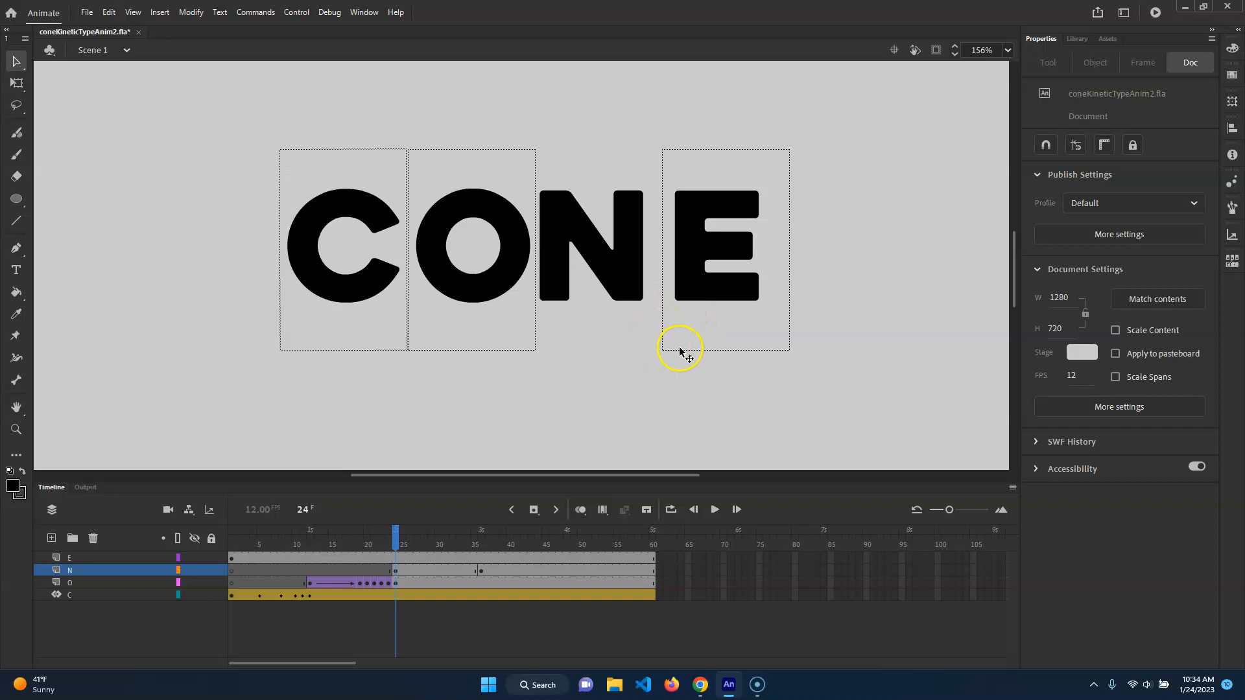
scroll(680, 352, "down", 2)
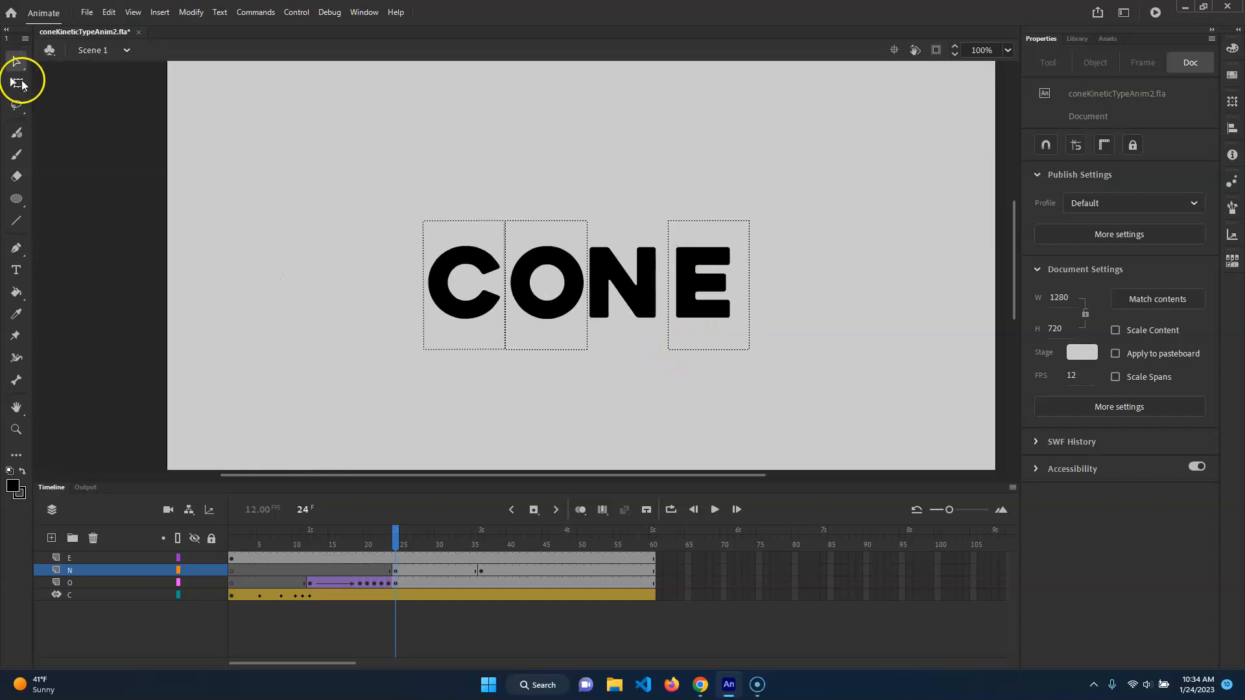
left_click_drag(627, 215, 772, 279)
left_click_drag(728, 243, 765, 297)
key("ctrl+z")
left_click(802, 241)
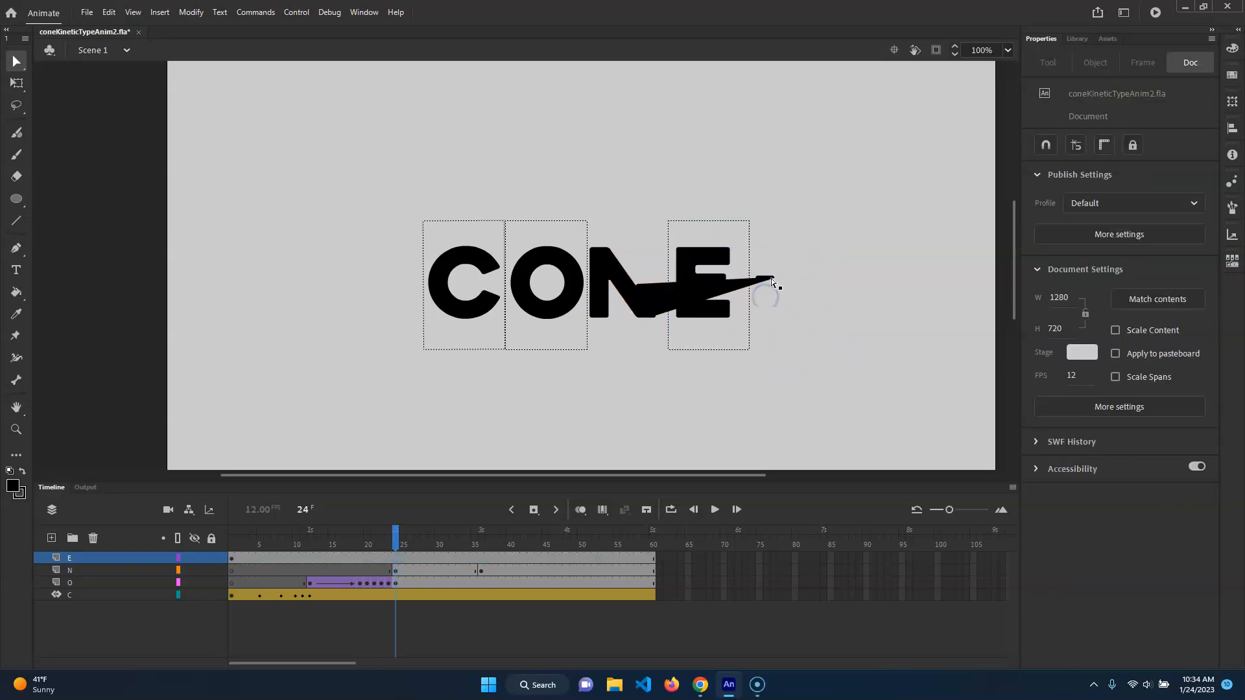
left_click(771, 280)
left_click_drag(773, 279, 725, 338)
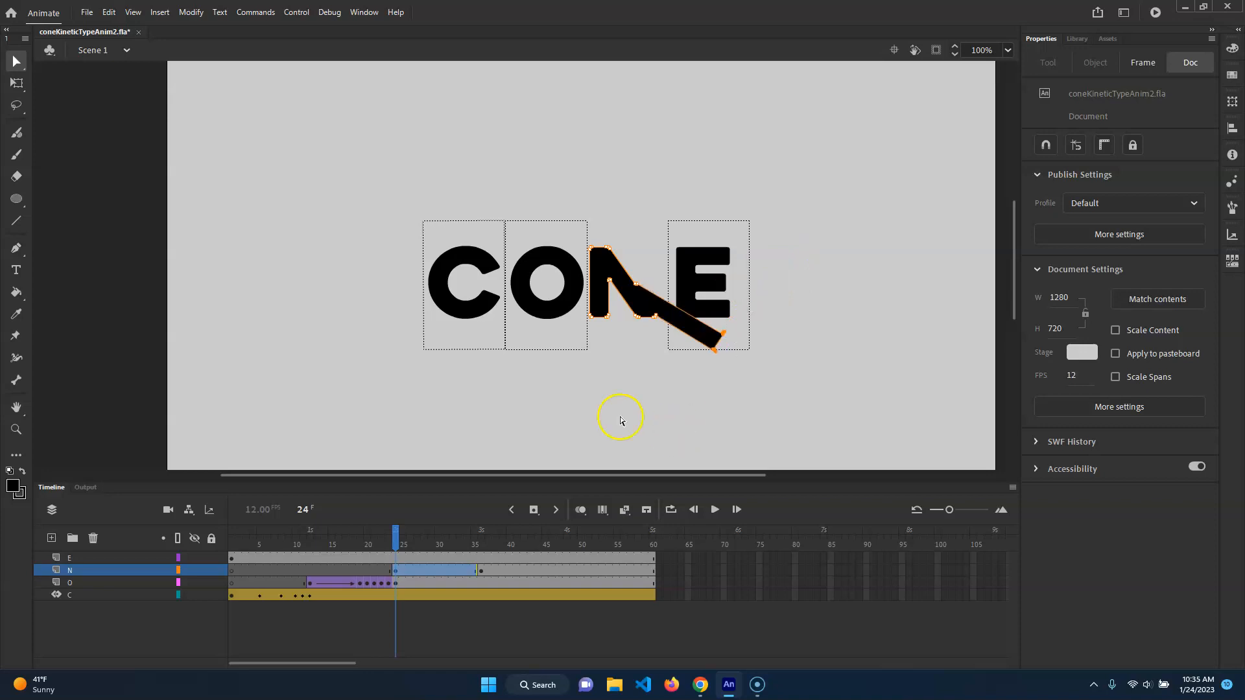
Lock the O, C and E layers, keeping the O letter in its original place.
left_click(569, 331)
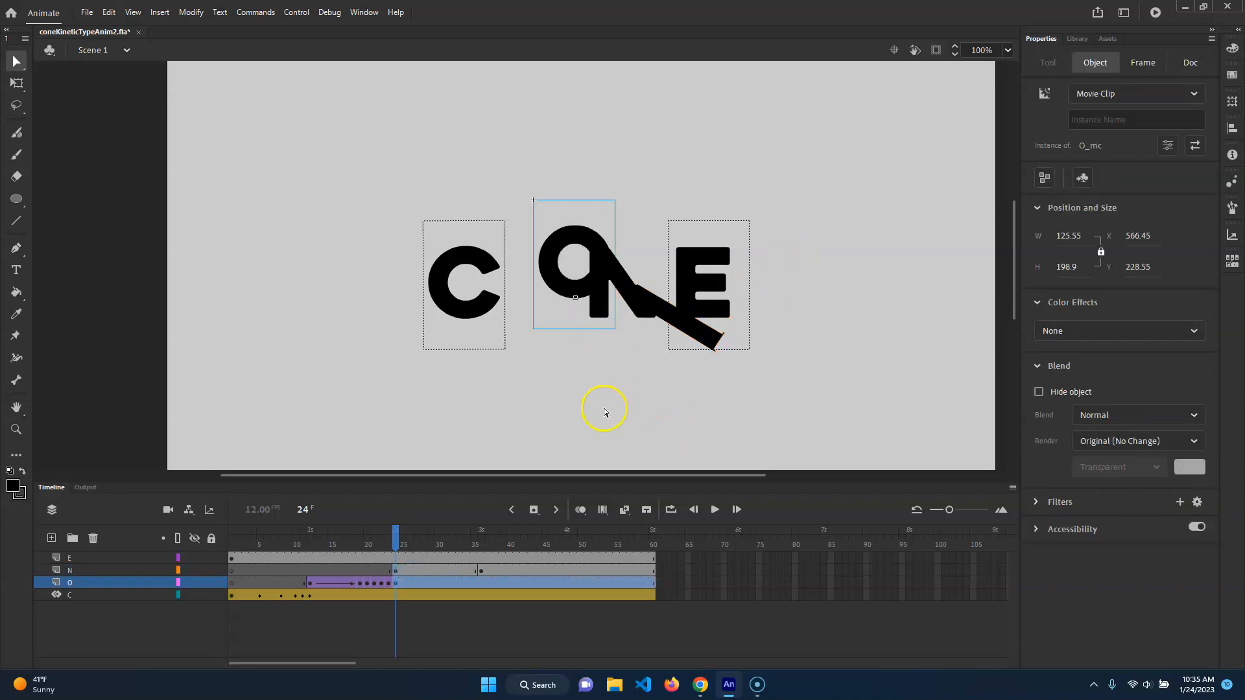
left_click(624, 348)
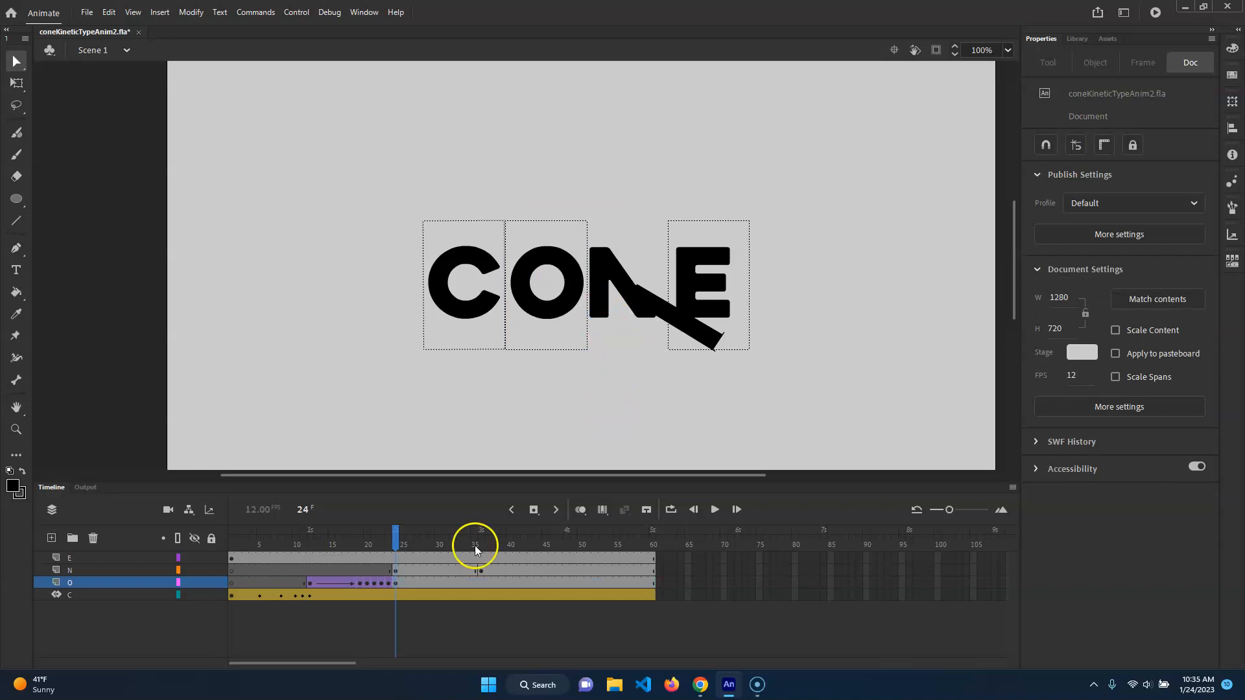
left_click(210, 581)
left_click(211, 595)
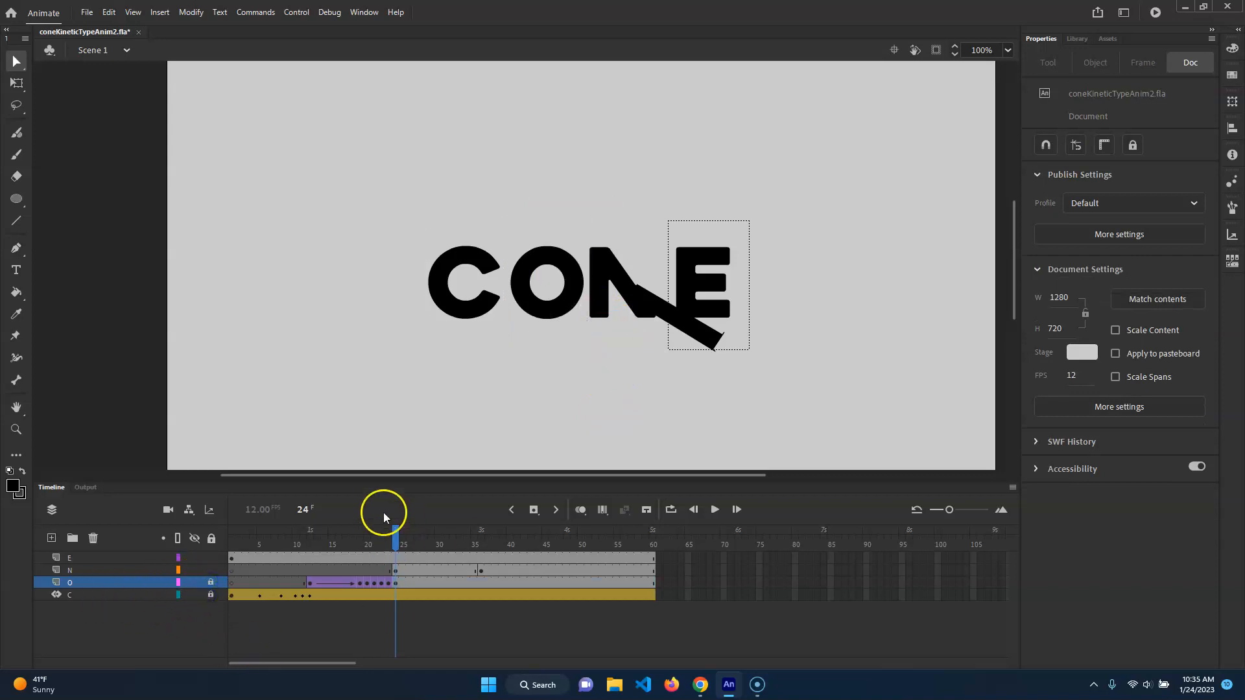
left_click(211, 558)
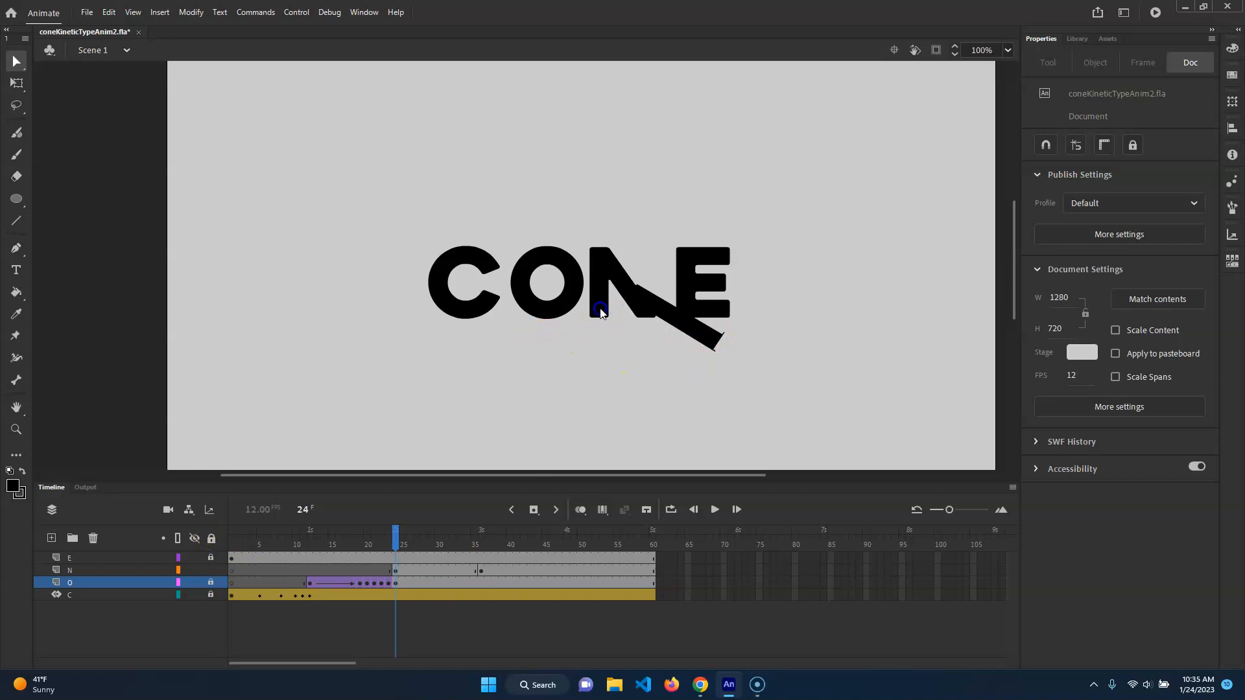
Reshape the rest of the N at frame 24 into a diagonal bar by moving its left-stem and middle anchor points up over the O.
left_click(108, 571)
left_click_drag(583, 331, 540, 266)
mouse_move(602, 232)
left_mouse_down()
mouse_move(626, 277)
mouse_move(625, 237)
left_mouse_up()
left_click_drag(610, 281, 608, 293)
mouse_move(575, 234)
left_mouse_down()
mouse_move(596, 254)
mouse_move(581, 250)
left_mouse_up()
left_click(625, 331)
left_click_drag(639, 311, 629, 296)
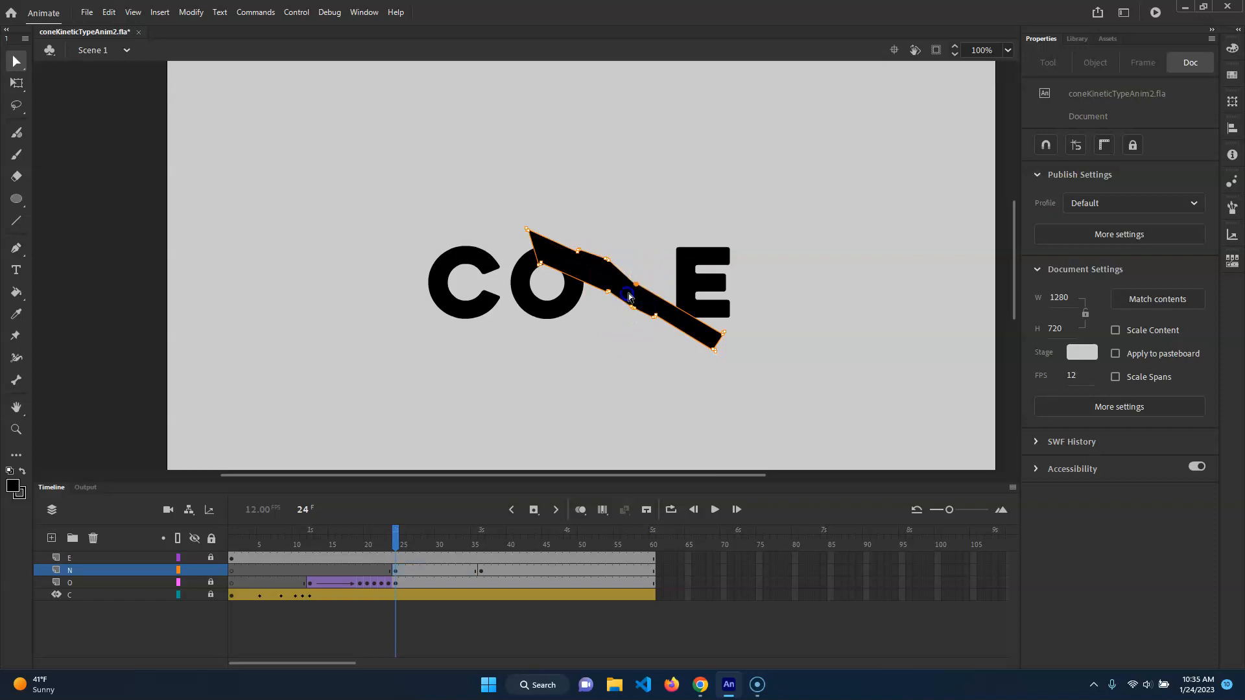
left_click(647, 285)
left_click(636, 217)
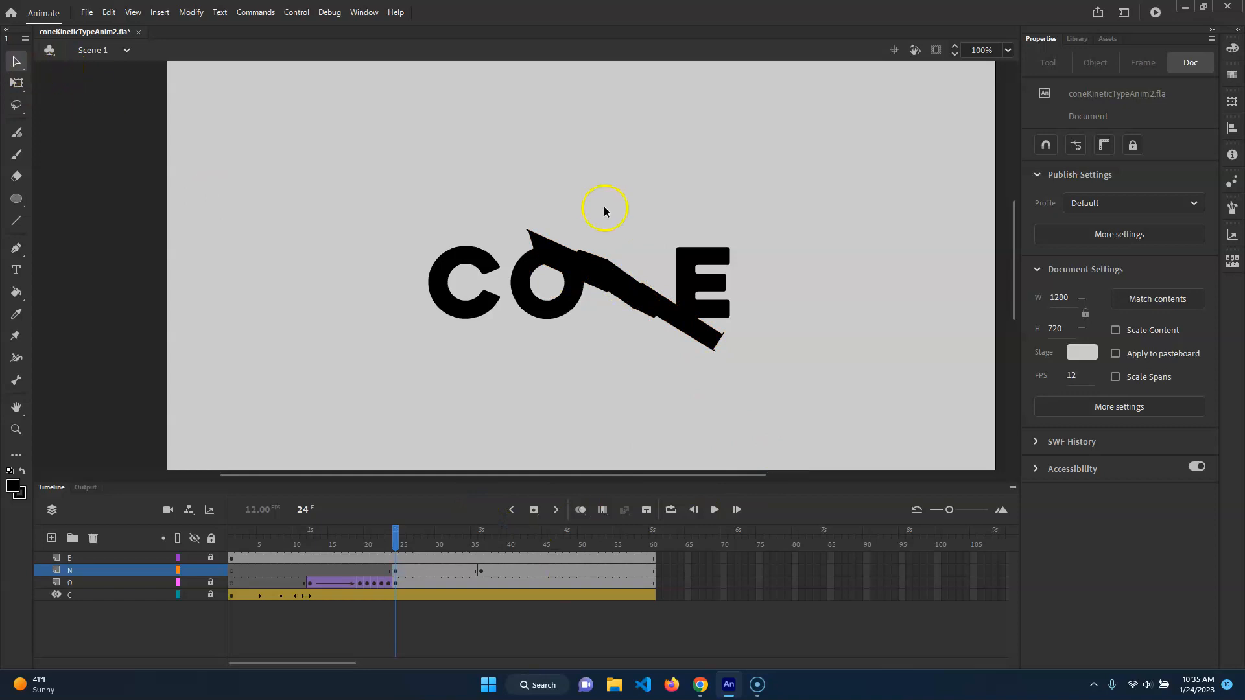
Move the diagonal bar at frame 24 down below the letters, to about X 572, Y 645.
left_click(613, 297)
mouse_move(624, 295)
left_mouse_down()
mouse_move(628, 158)
mouse_move(580, 7)
mouse_move(572, 344)
mouse_move(614, 529)
mouse_move(636, 534)
left_mouse_up()
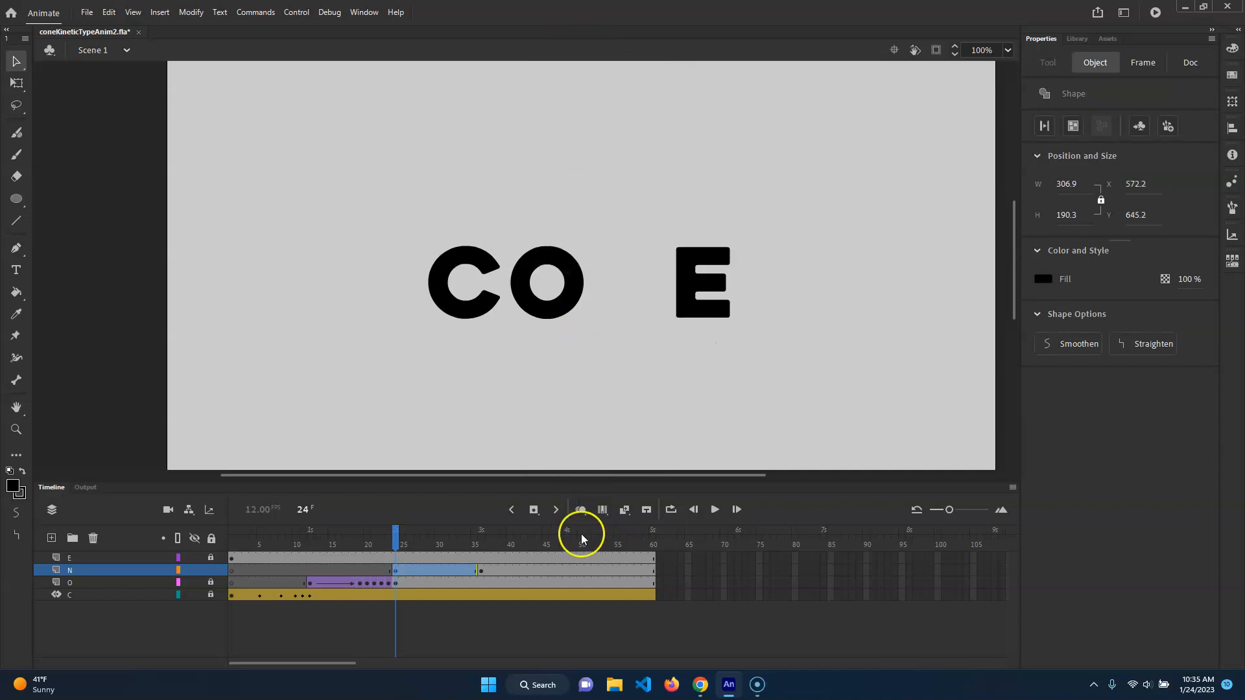
Try a shape tween on the N layer from the bar at frame 24 to the letter at frame 36, then undo it.
scroll(638, 372, "down", 2)
scroll(631, 371, "up", 1)
left_click_drag(481, 538, 445, 540)
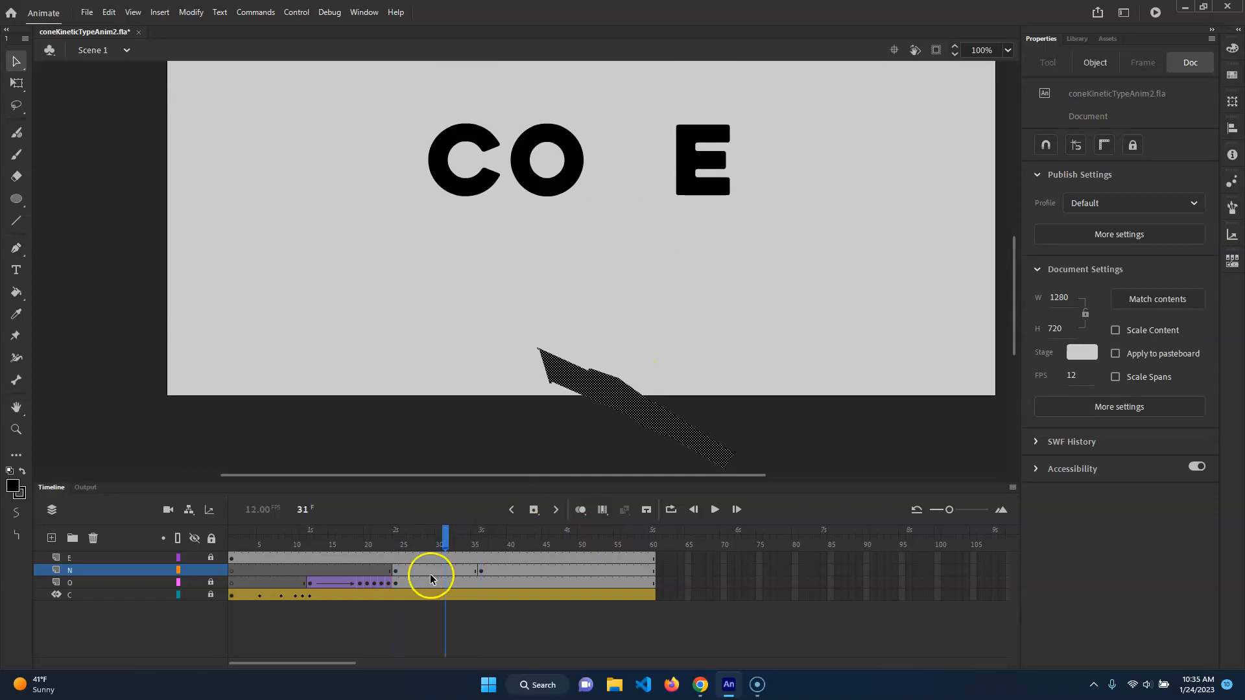
right_click(430, 573)
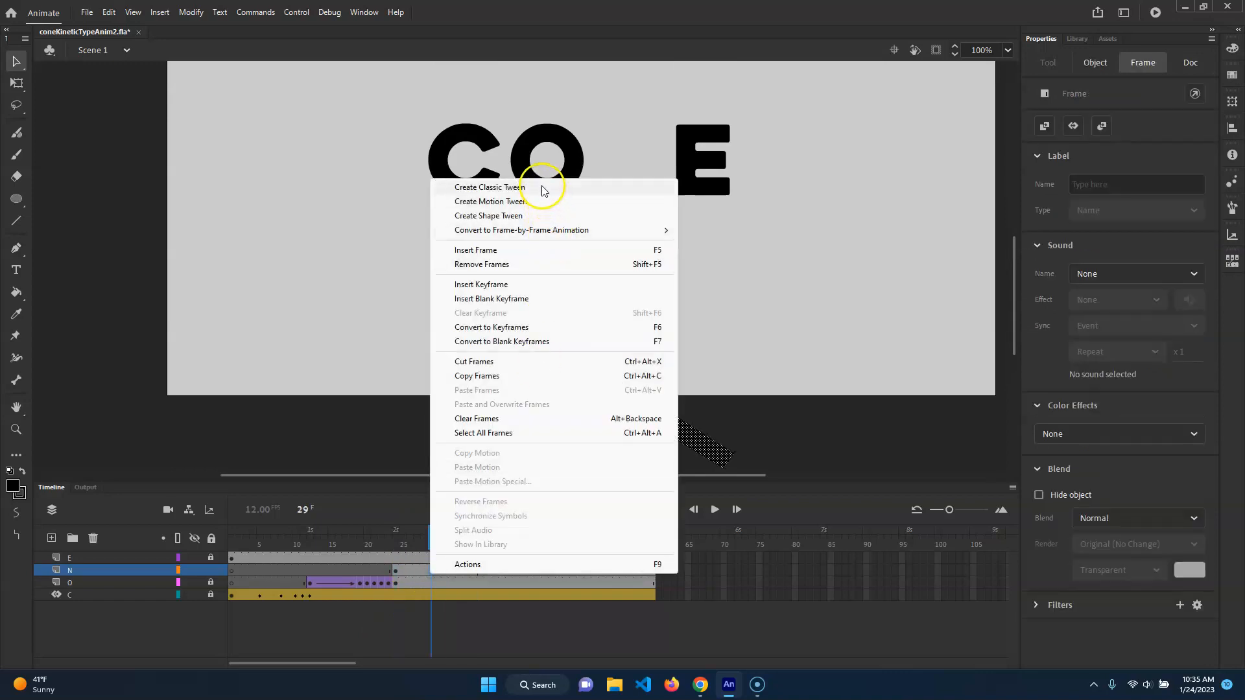
left_click(522, 216)
left_click_drag(438, 539, 411, 507)
left_click(651, 285)
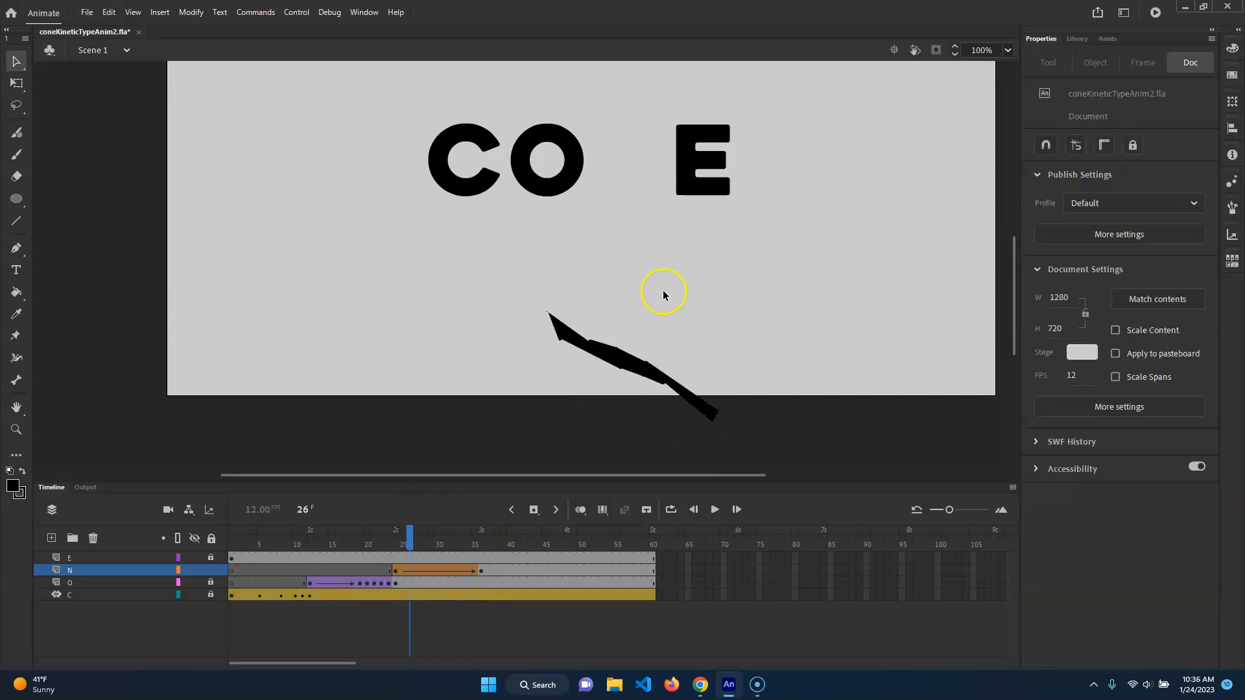
key("ctrl+z")
key("ctrl+z")
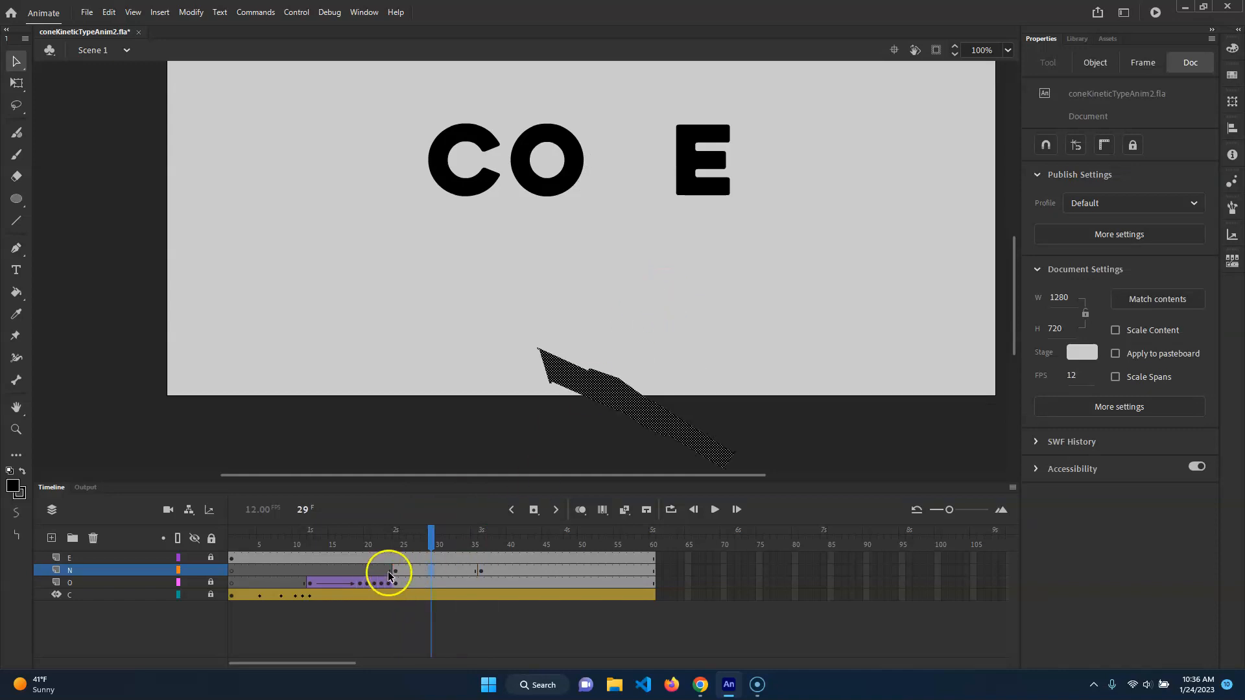
Replace the diagonal bar at frame 24 with a copy of the frame 36 N, pasted in place.
left_click(389, 571)
key("Delete")
left_click(482, 570)
left_click(625, 181)
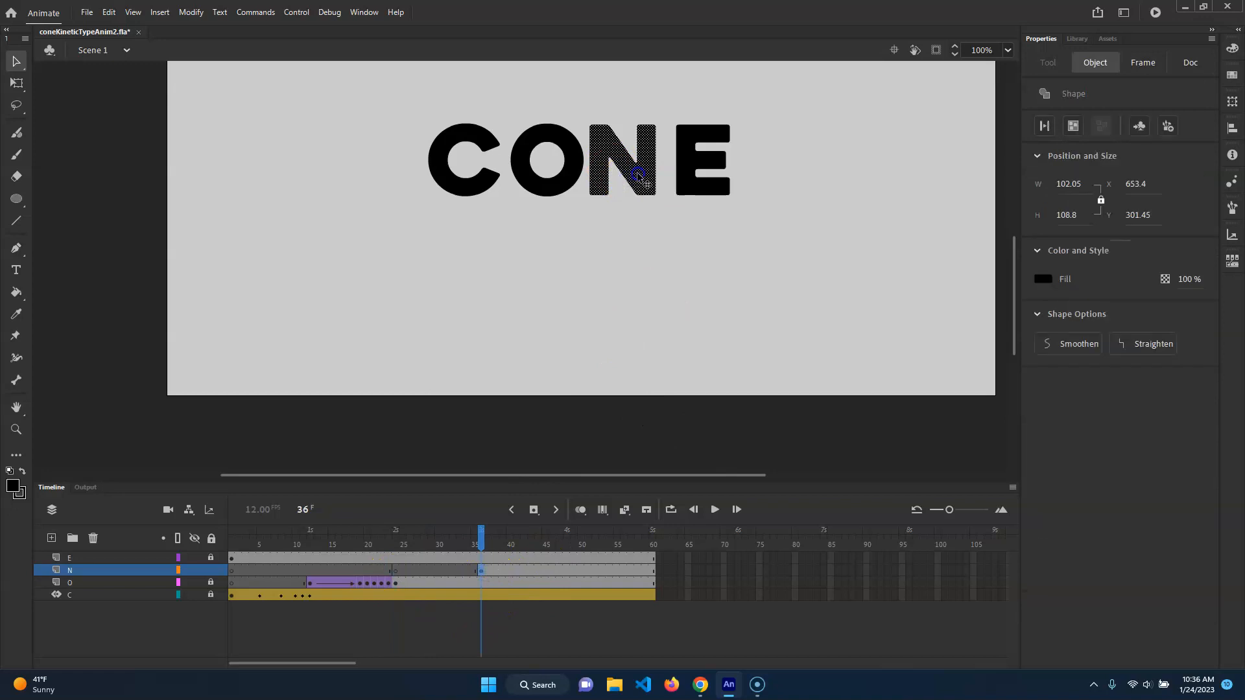
left_click(396, 570)
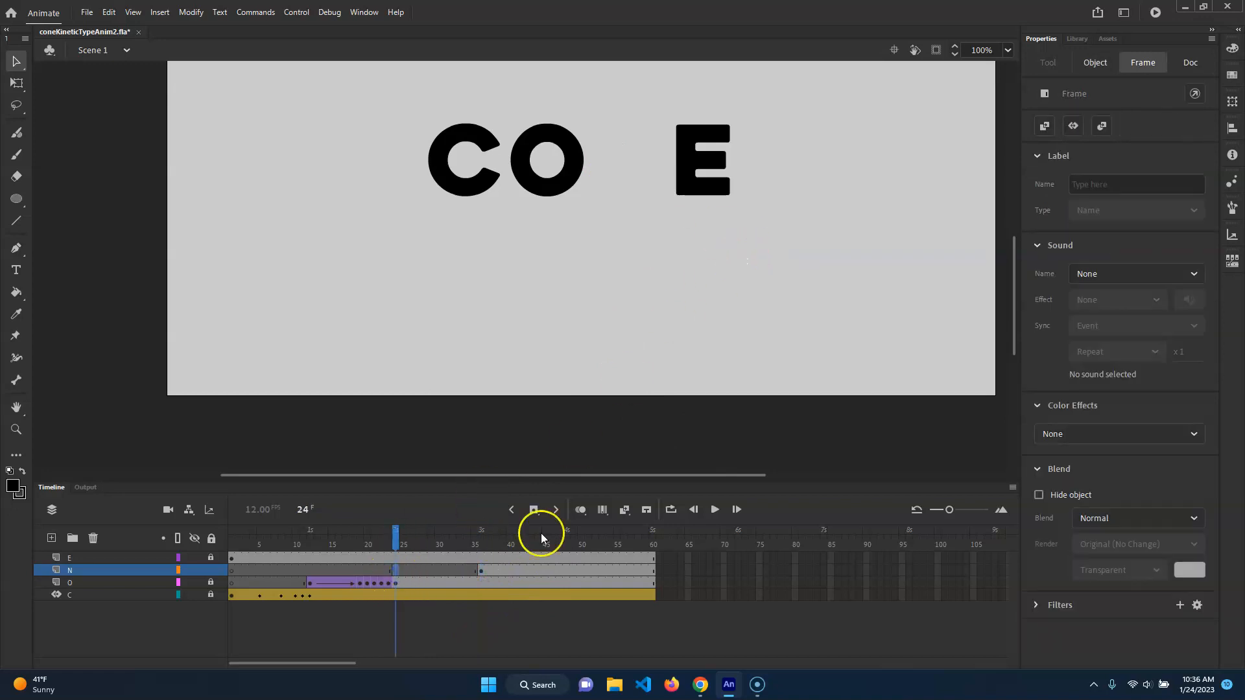
key("ctrl+shift+v")
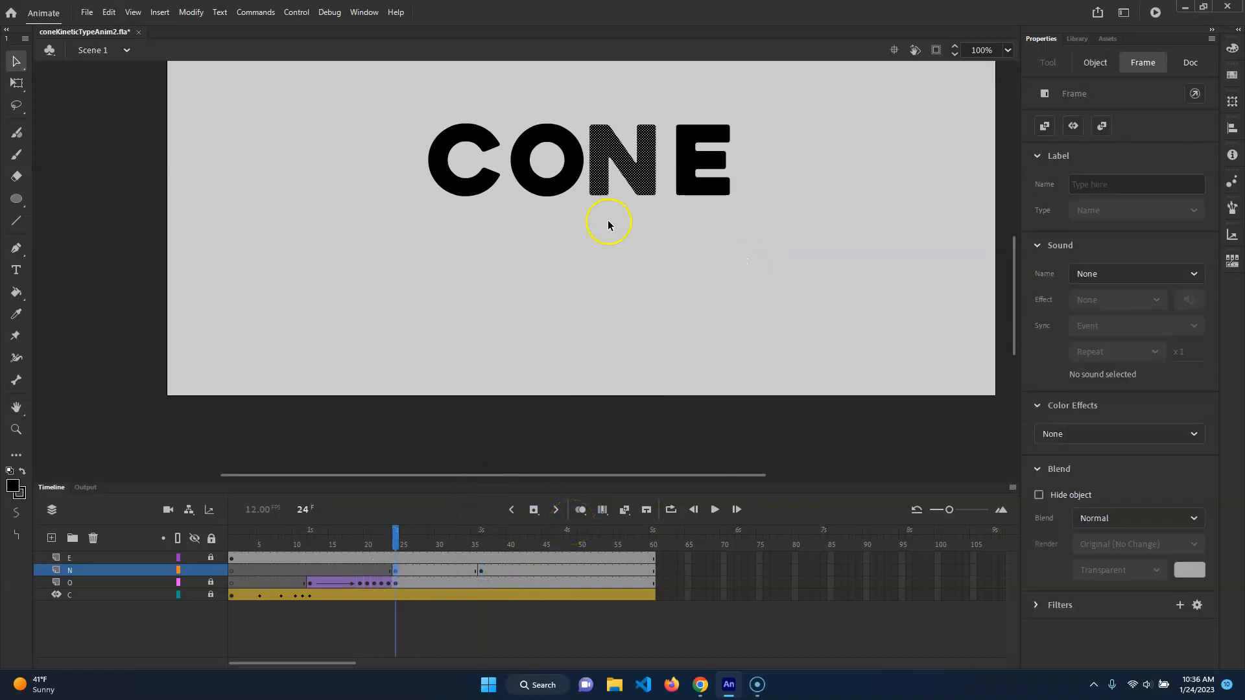
Move the frame 24 N below the stage to about X 642, Y 728, and create a shape tween up to frame 36.
left_click_drag(637, 181, 630, 457)
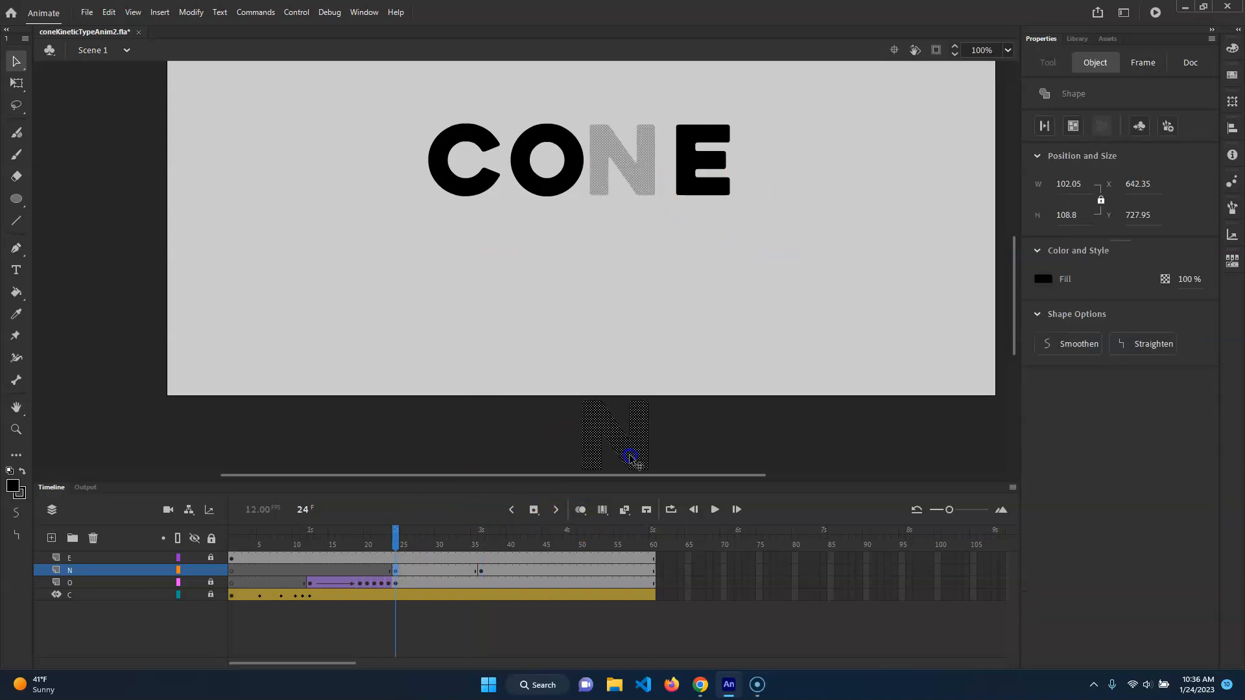
right_click(425, 569)
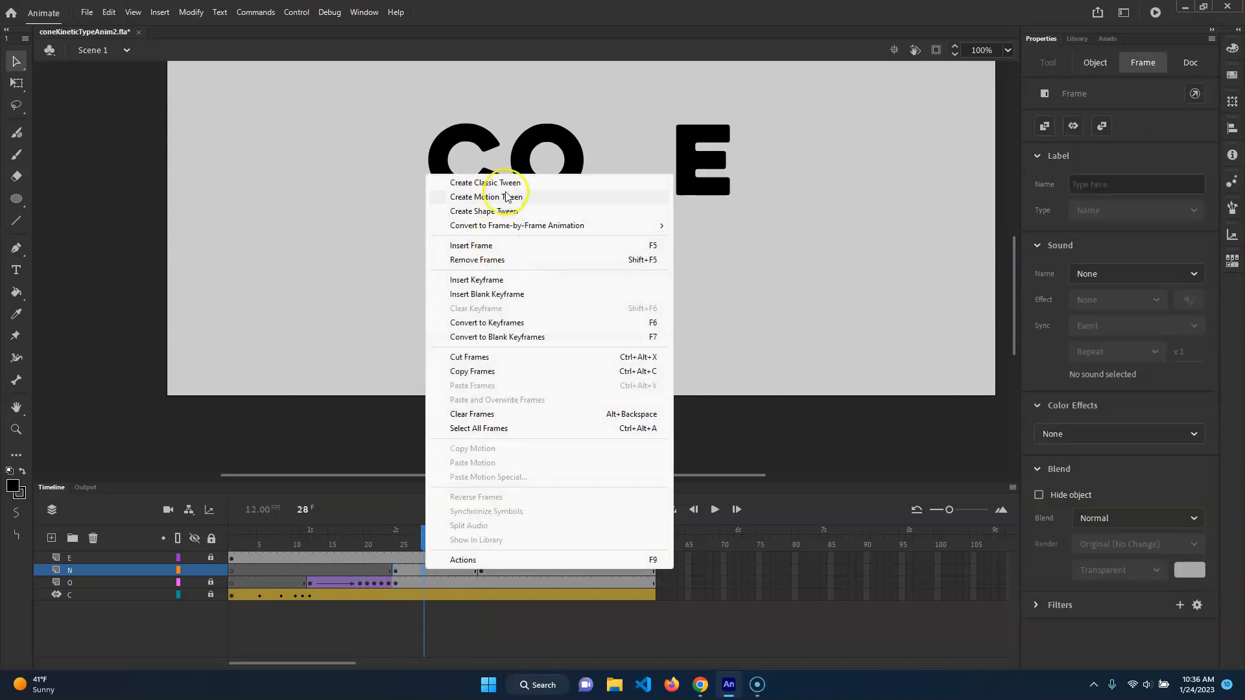
left_click(518, 211)
left_click_drag(426, 529, 395, 525)
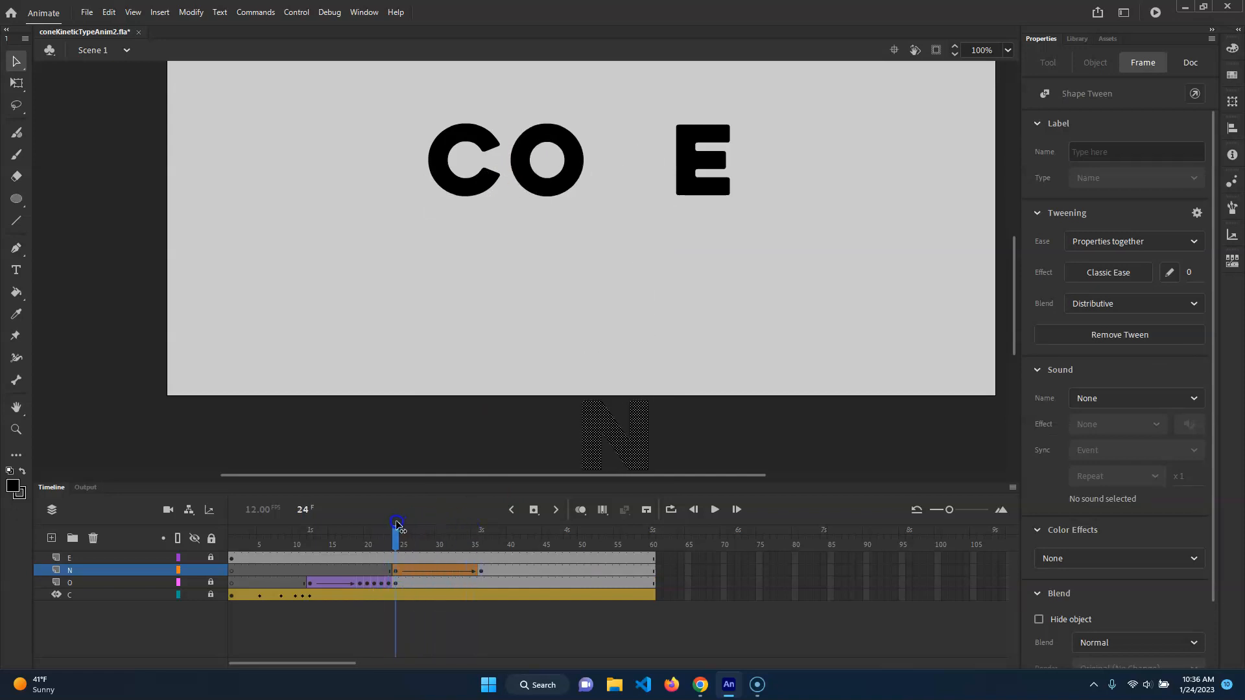
left_click(722, 431)
Insert a keyframe at frame 30 on the N layer and rotate the N there about a quarter turn.
left_click_drag(395, 536, 438, 542)
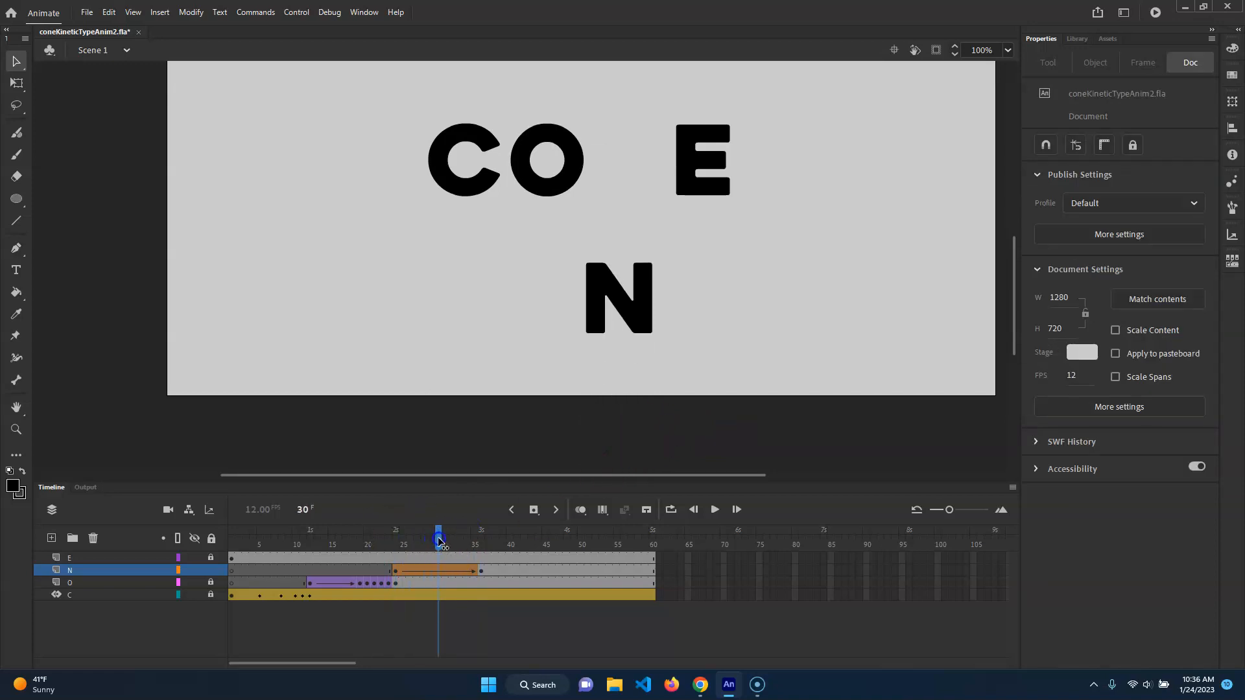
left_click(438, 570)
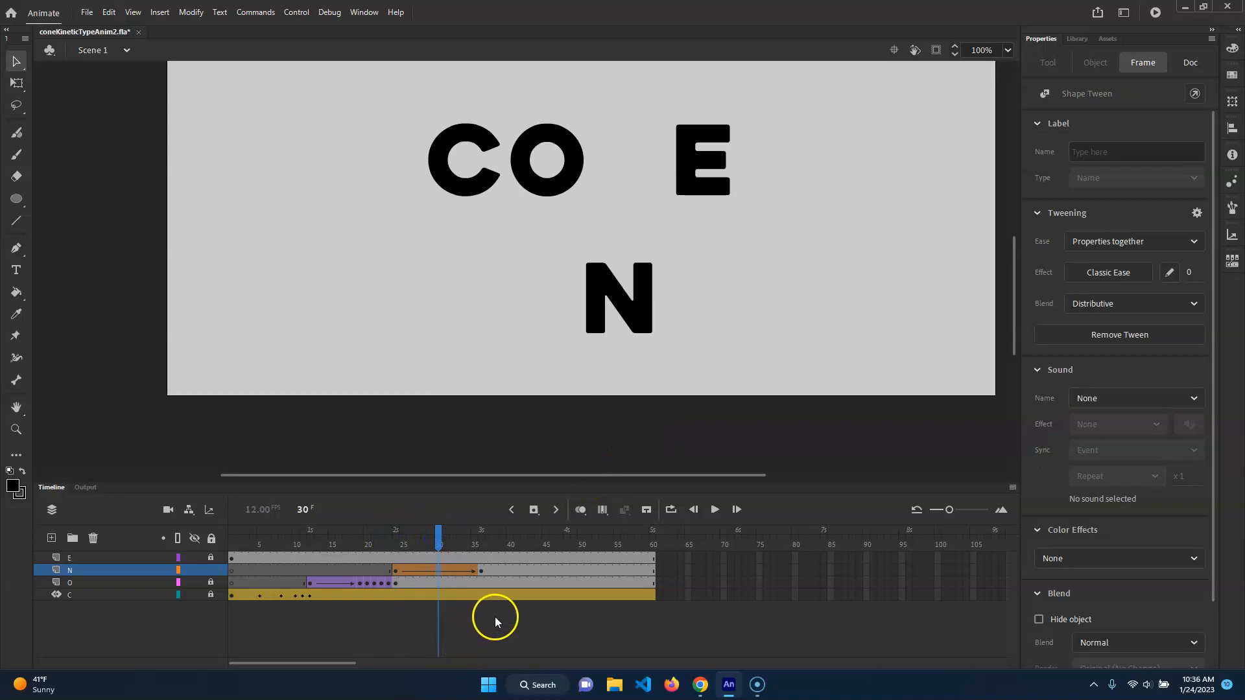
key("F6")
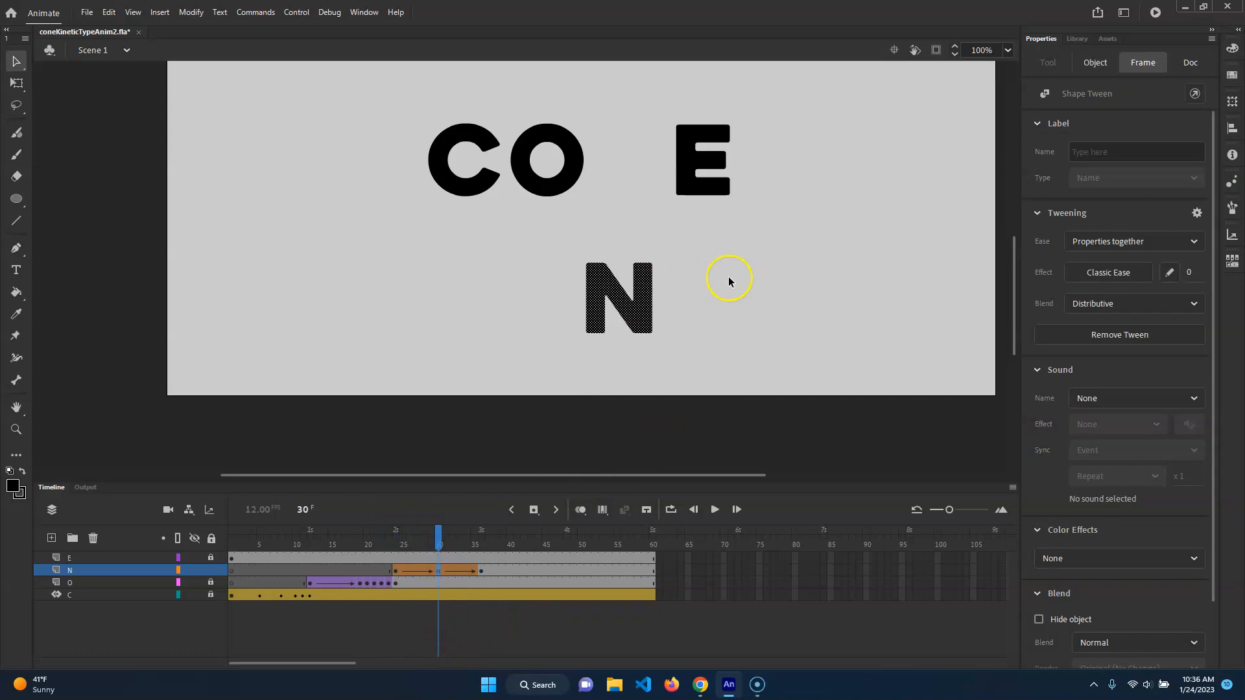
key("Delete")
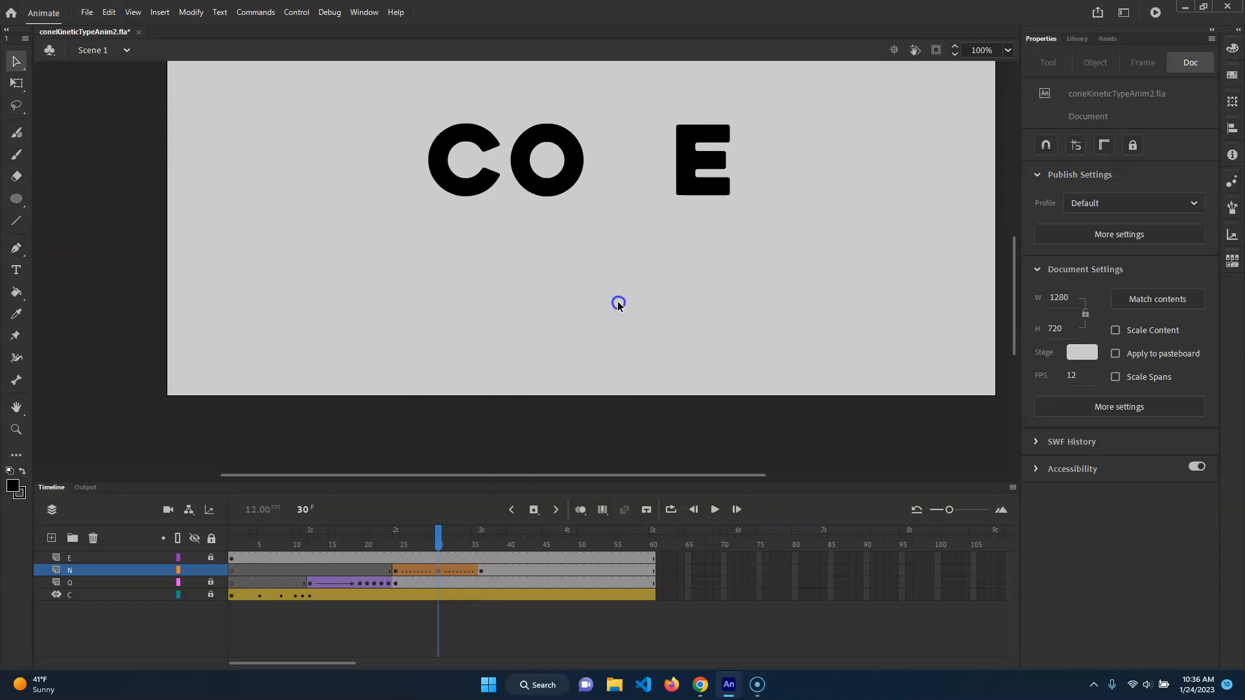
key("ctrl+z")
key("q")
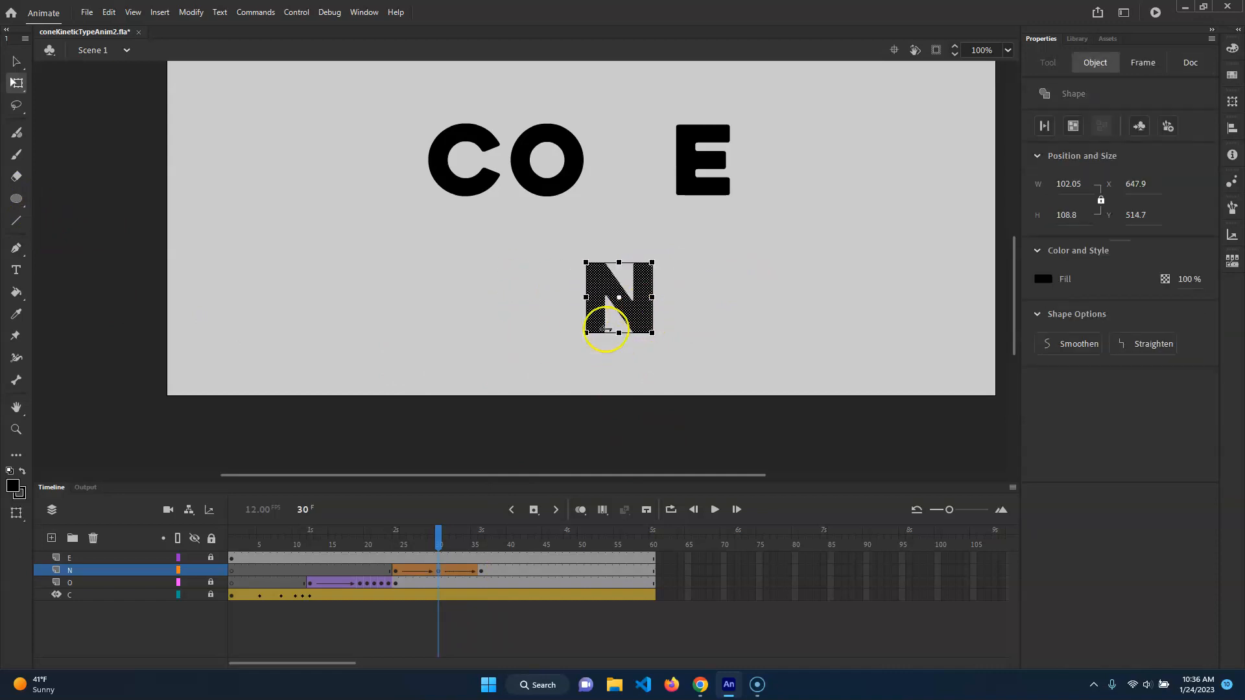
left_click_drag(586, 297, 578, 353)
Scrub back from frame 30 to about frame 27 to check how the N morphs, and return to frame 30.
left_click(439, 564)
left_click_drag(439, 528, 420, 512)
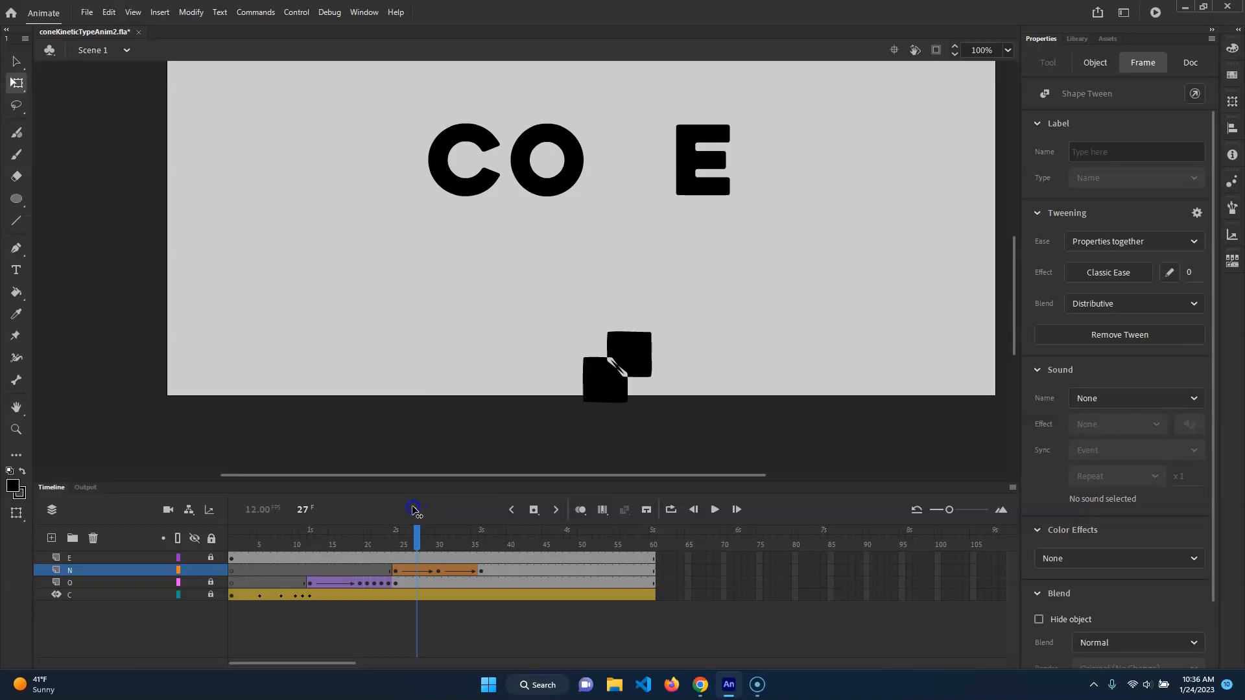
left_click(610, 367)
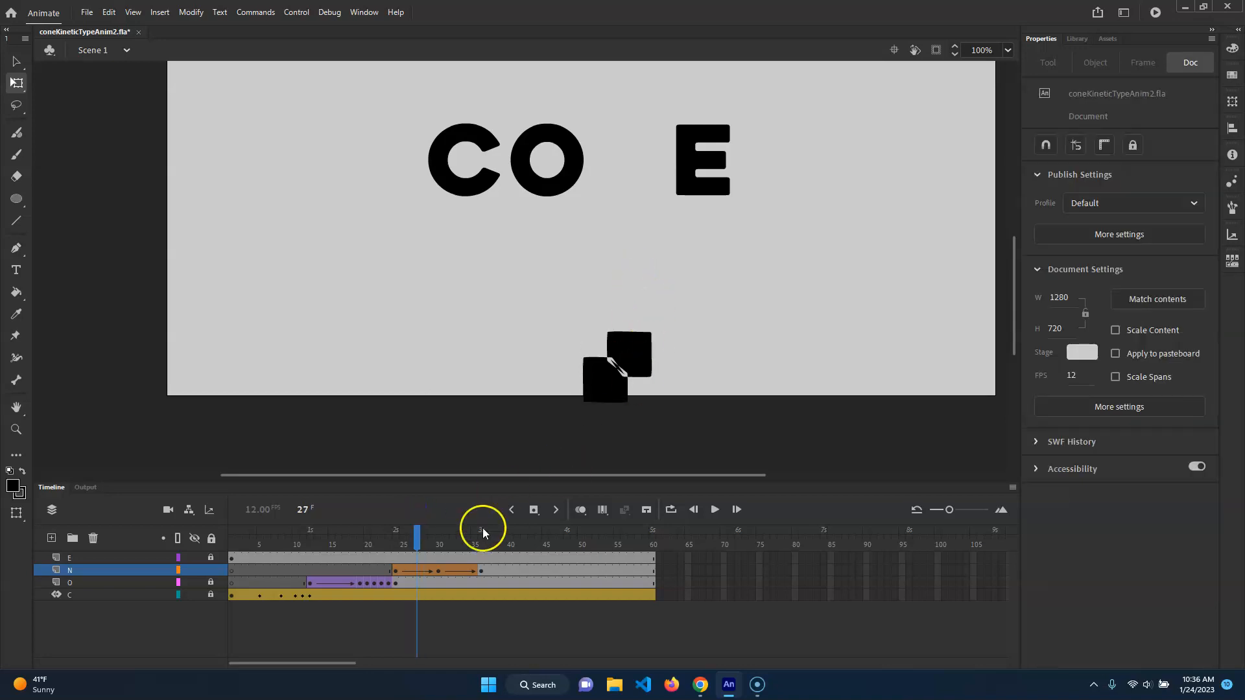
left_click(441, 542)
left_click(631, 323)
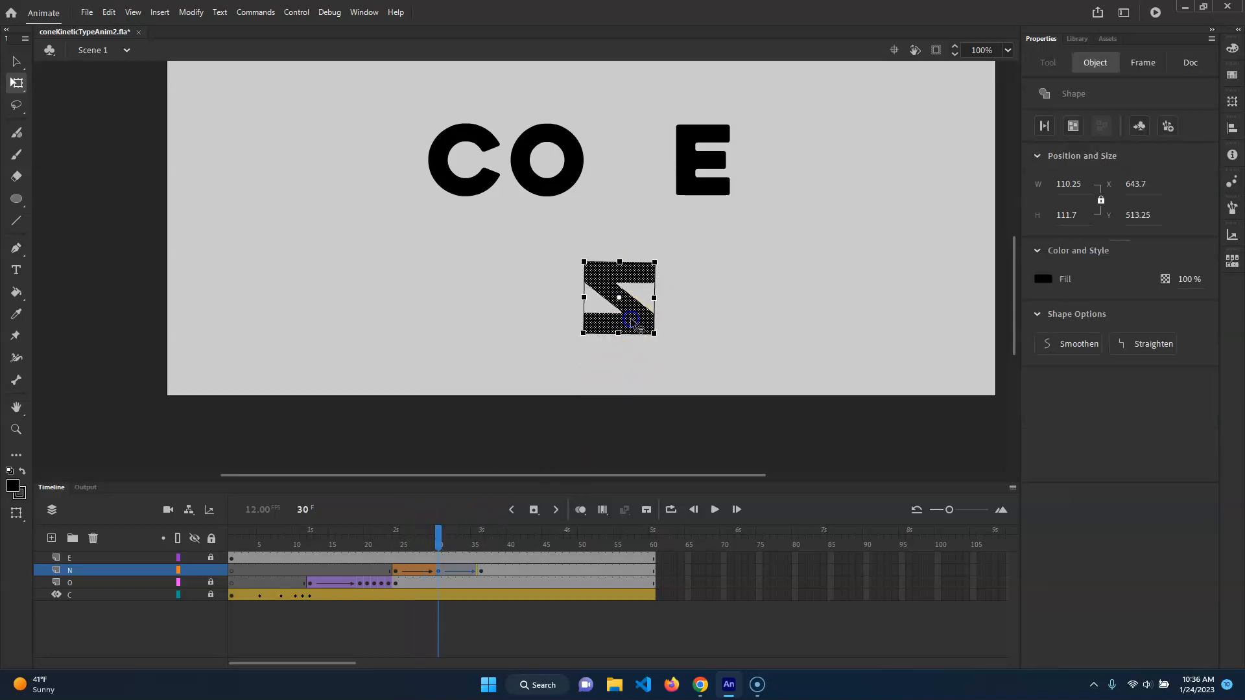
Add a keyframe at frame 26 holding the frame 24 N and move it up to about X 640, Y 588.
left_click(395, 570)
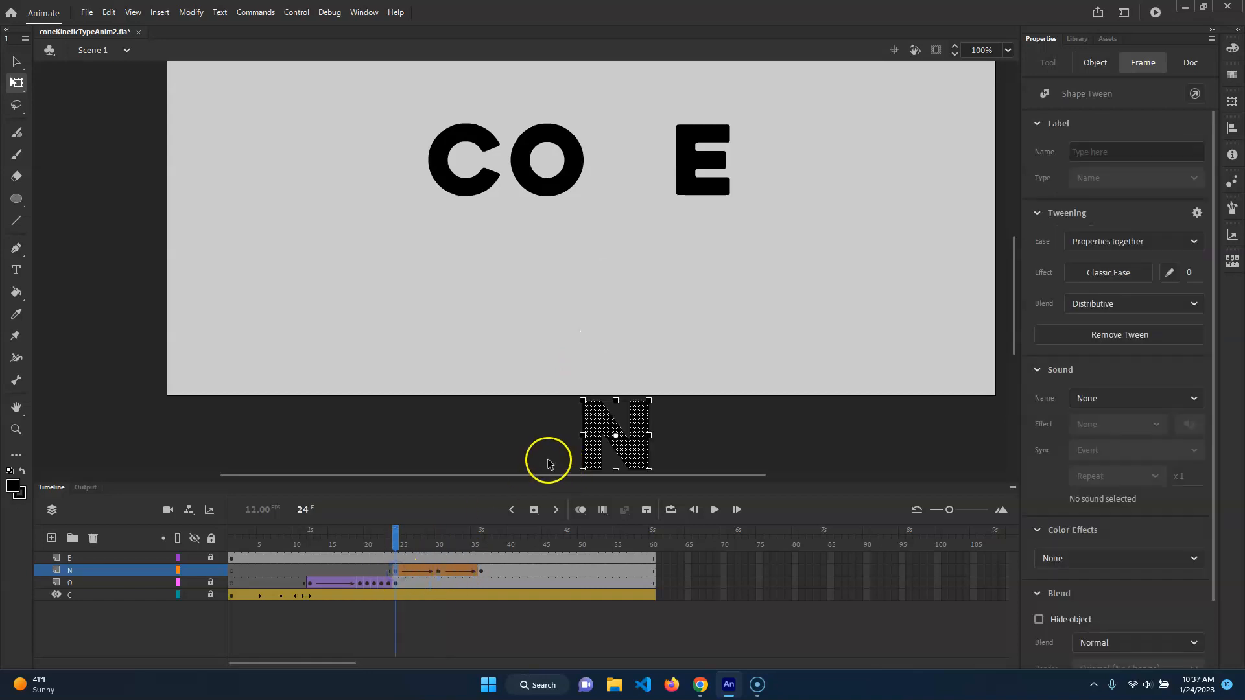
left_click(411, 573)
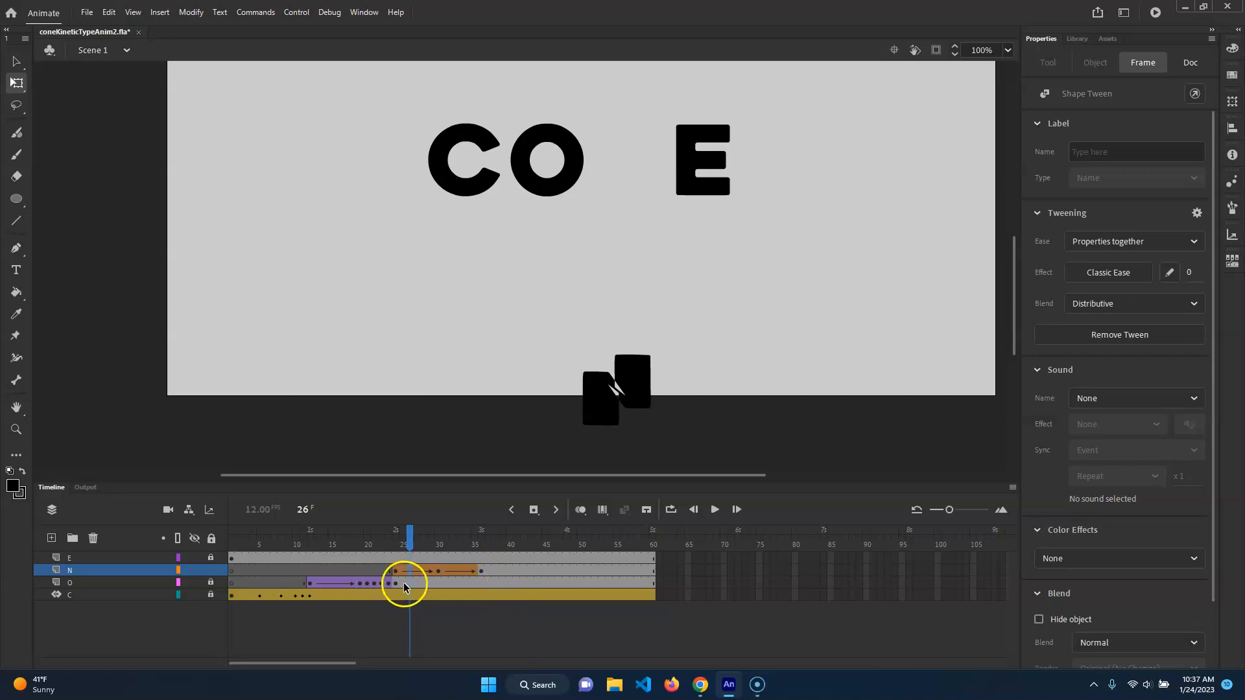
key("Delete")
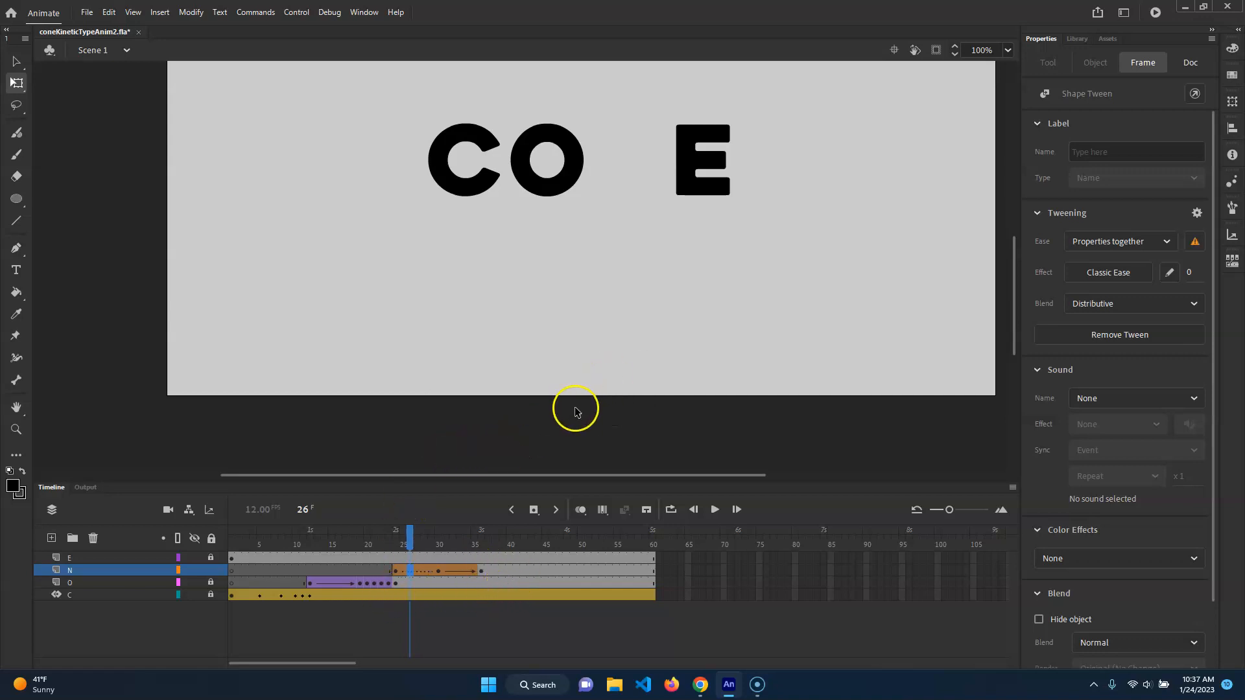
key("ctrl+z")
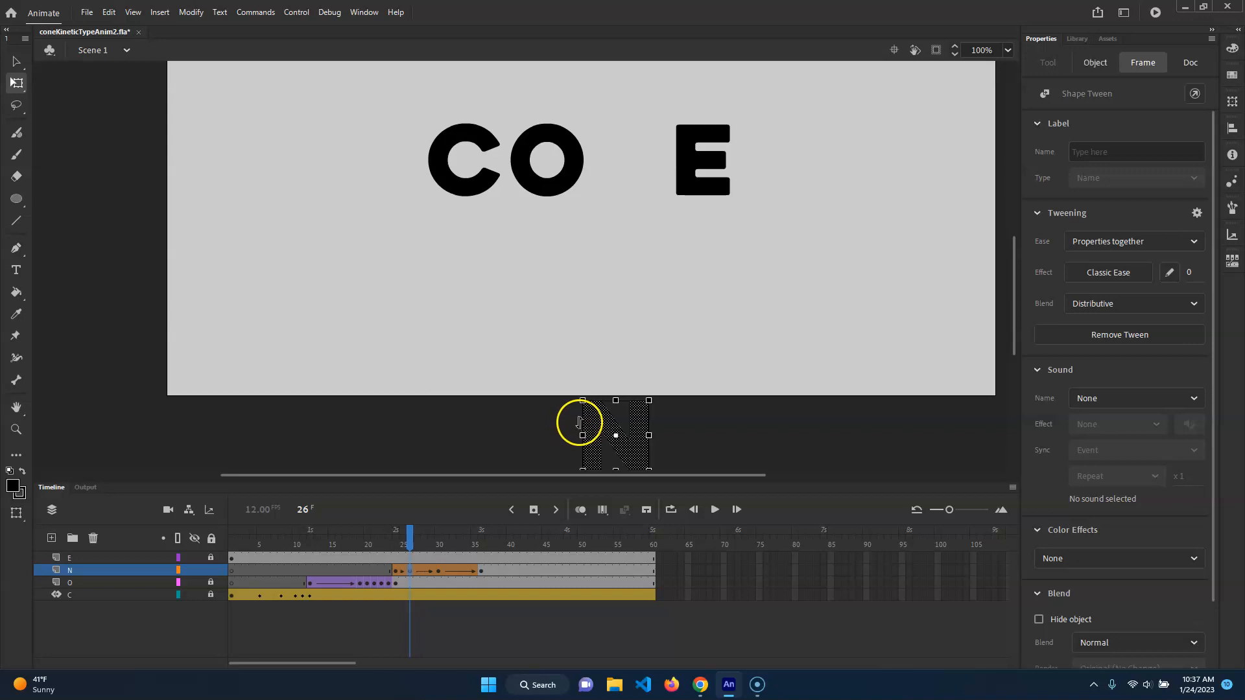
left_click_drag(633, 453, 636, 371)
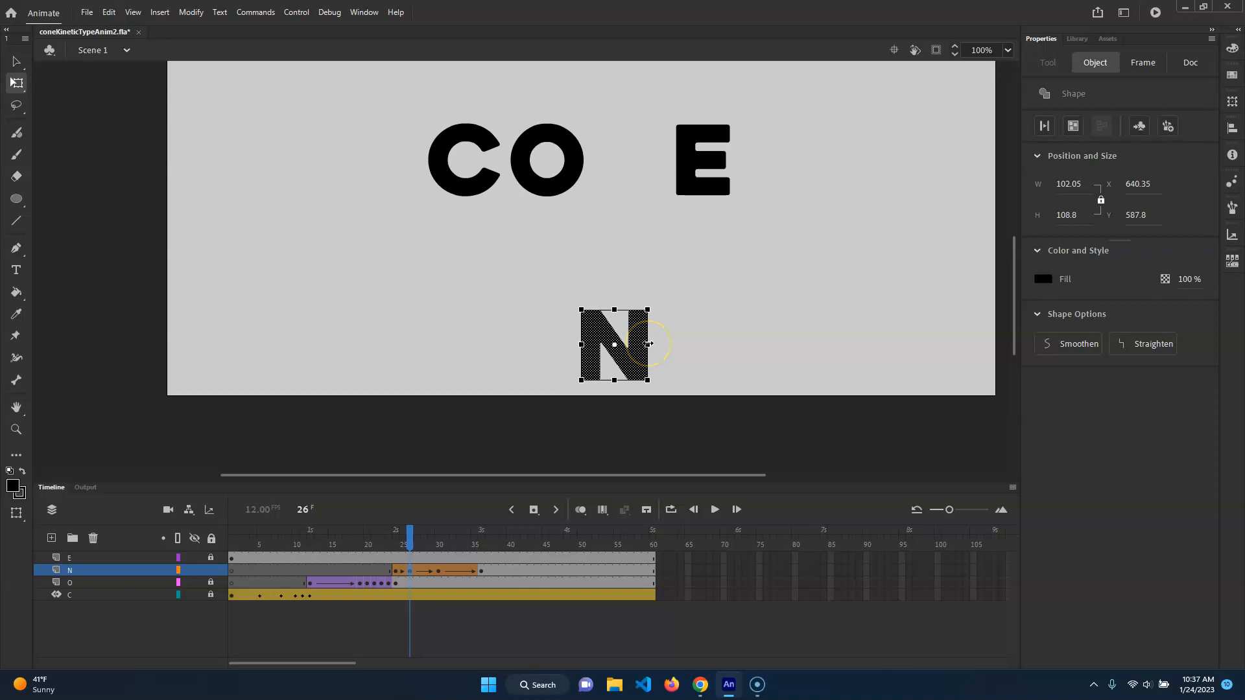
Narrow the frame 26 N to about 38 px wide, rotate it counterclockwise, and scrub through the tween to frame 37.
left_click_drag(648, 345, 628, 349)
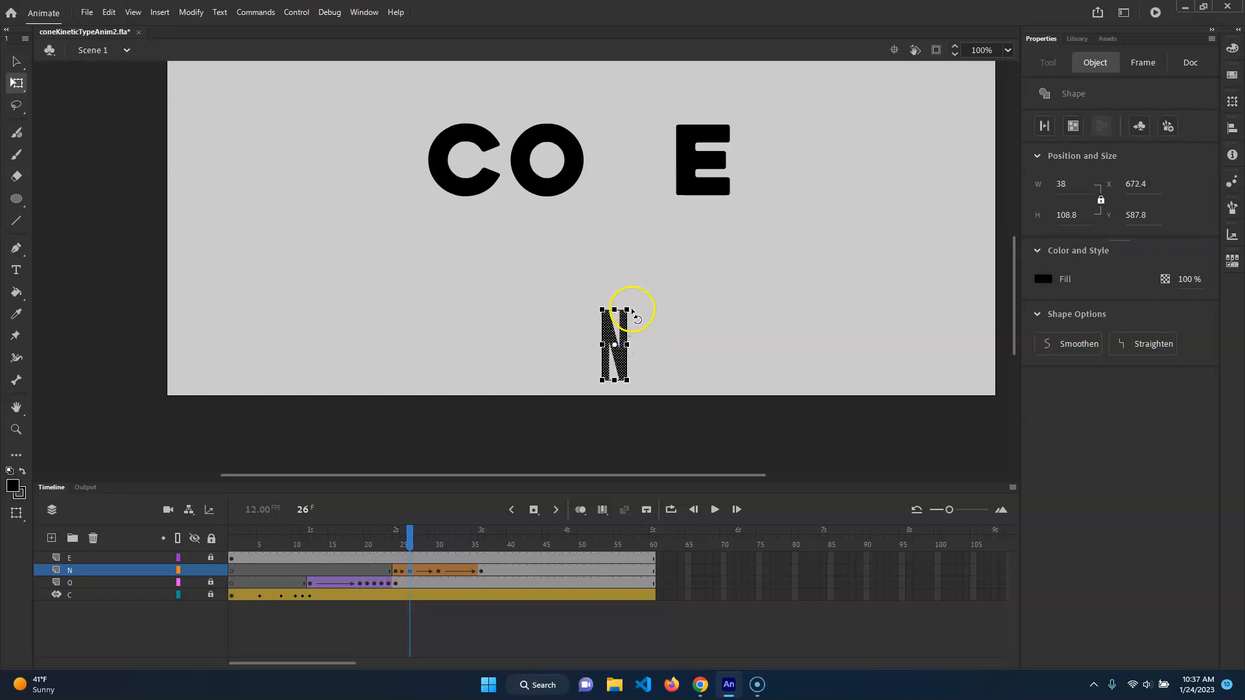
left_click_drag(637, 313, 519, 308)
left_click_drag(397, 543, 488, 550)
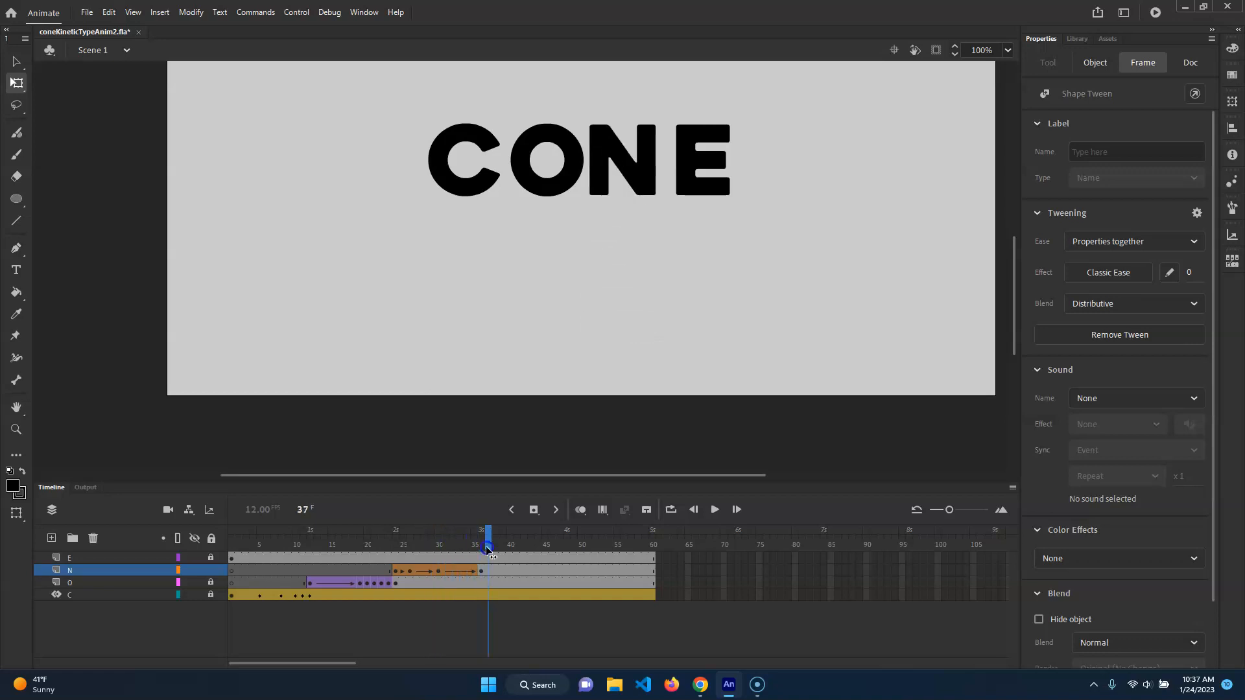
Draw a black rectangle about 238 px wide below the word CONE, past the E, at frame 37.
left_click(200, 336)
left_click_drag(17, 198, 89, 199)
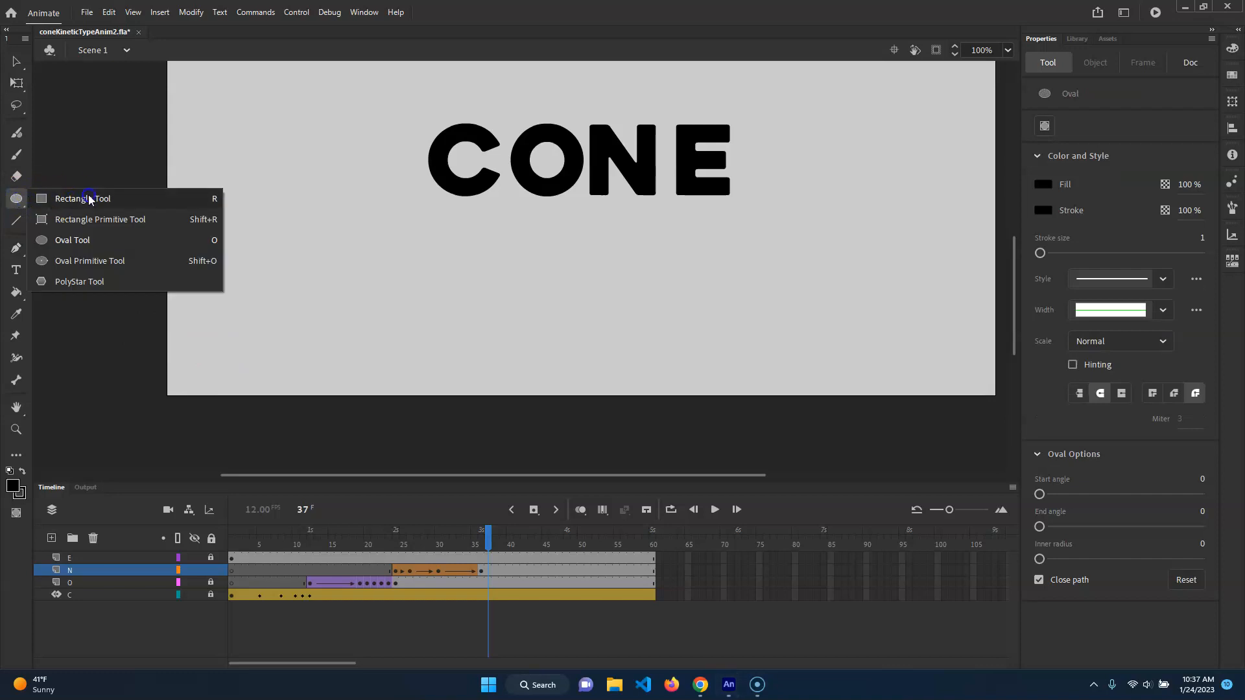
left_click(88, 198)
left_click_drag(725, 337, 879, 264)
key("v")
left_click(353, 325)
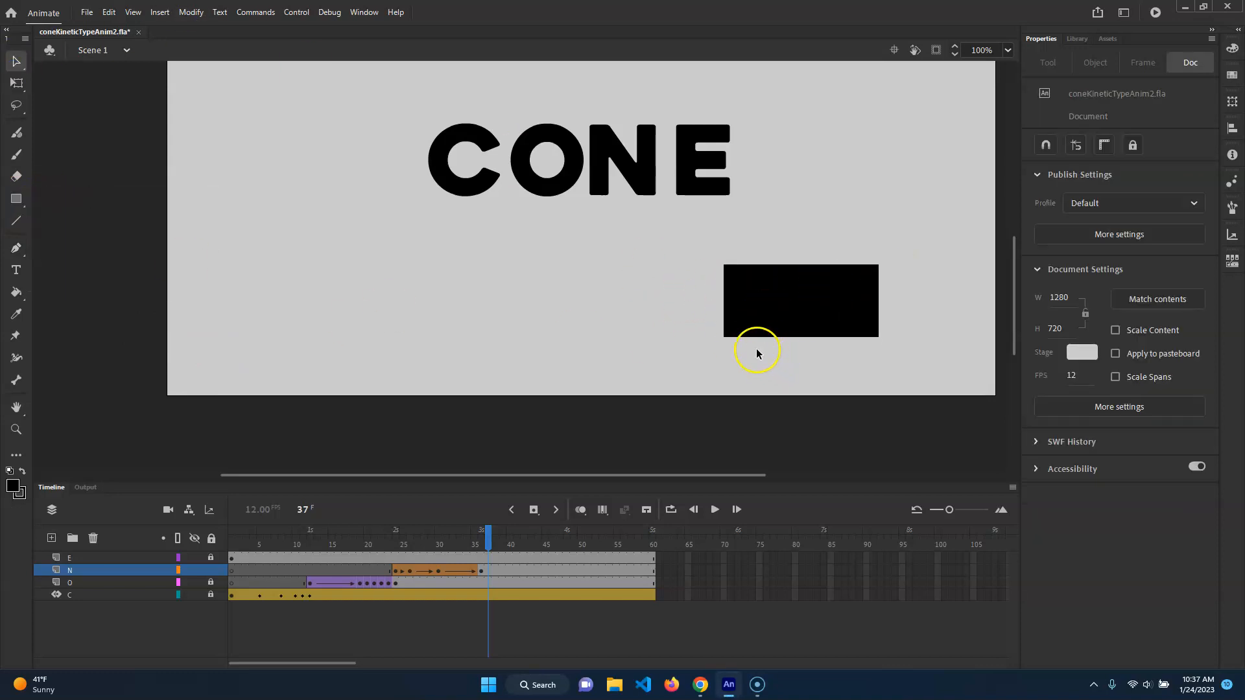
Bend the rectangle's bottom and top edges into downward curves, then bend both edges upward into an arch.
left_click_drag(762, 337, 758, 350)
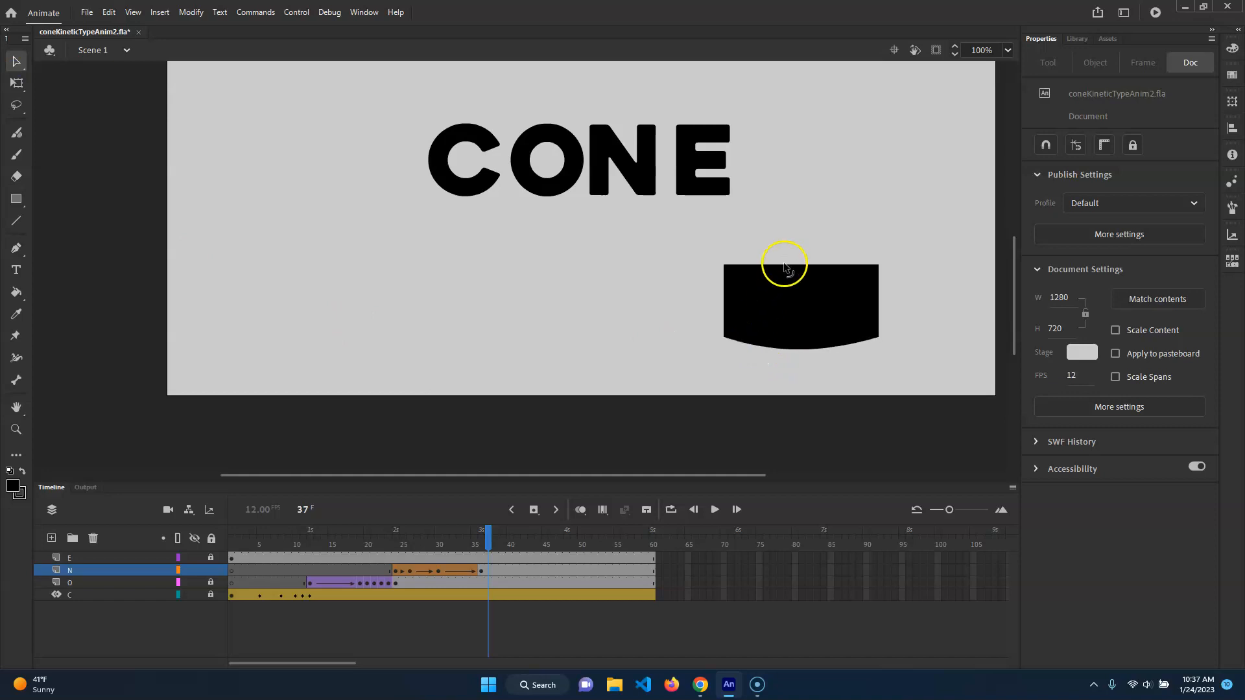
left_click(797, 278)
left_click_drag(798, 279, 791, 265)
left_click(813, 246)
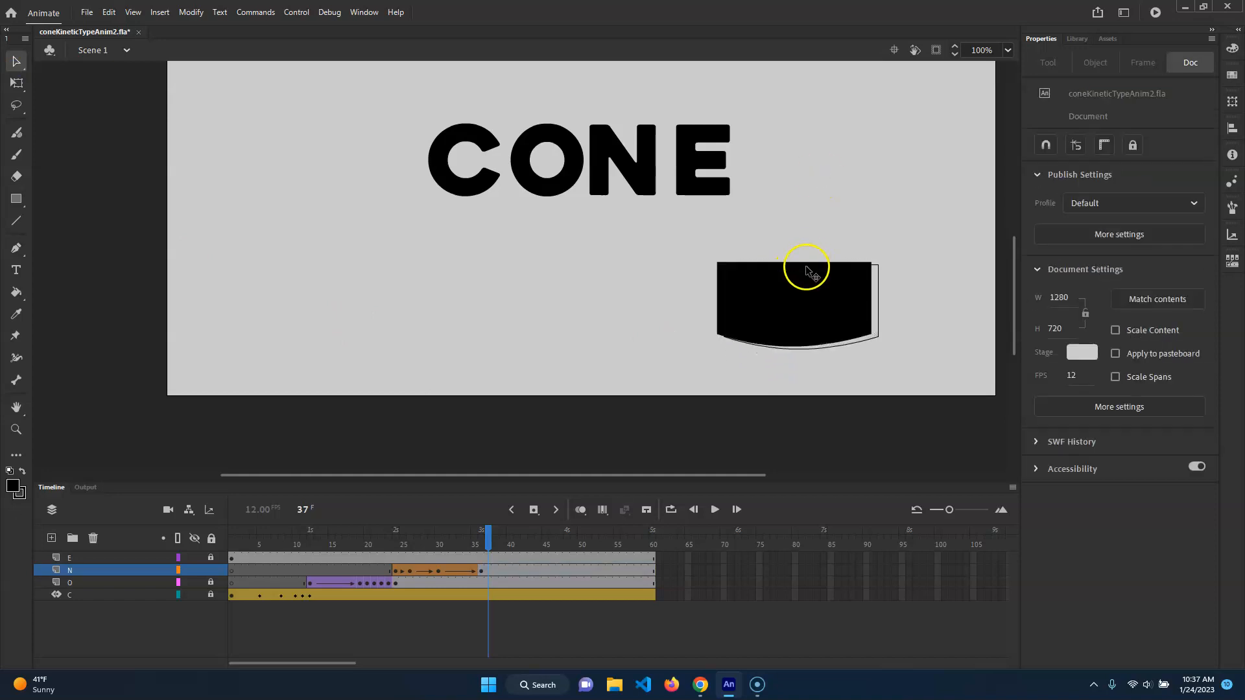
key("ctrl+z")
key("ctrl+z")
left_click(815, 249)
left_click_drag(815, 264, 816, 280)
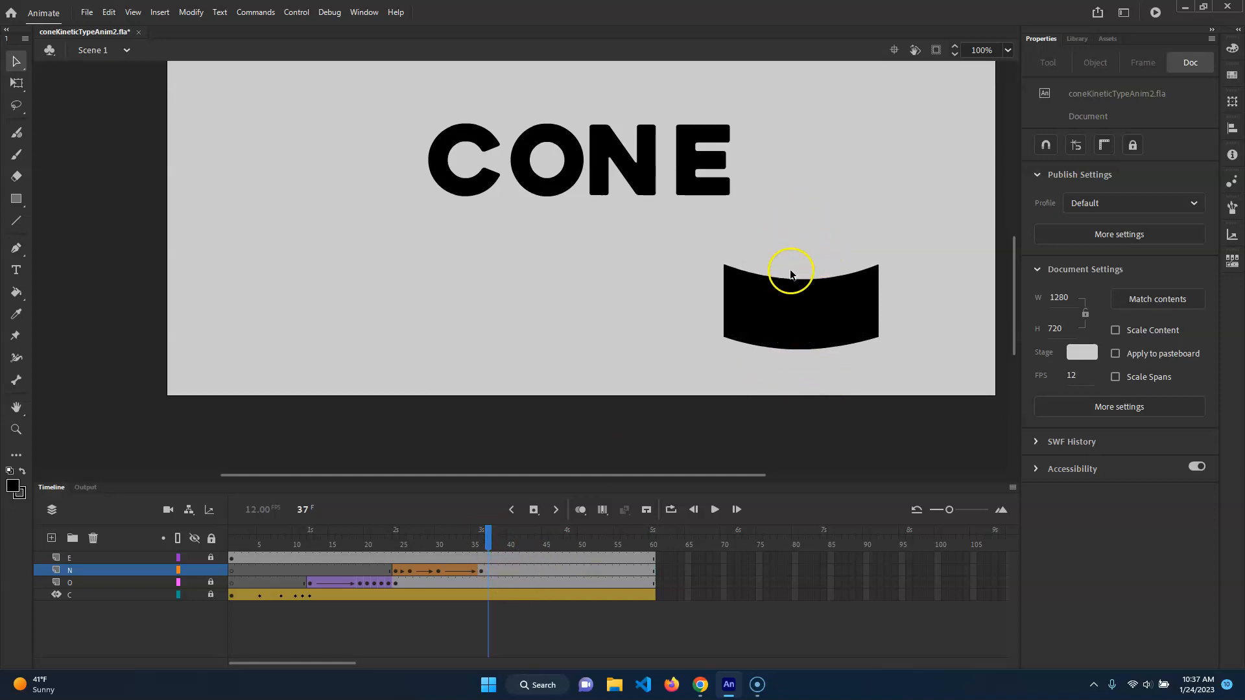
left_click_drag(803, 281, 804, 248)
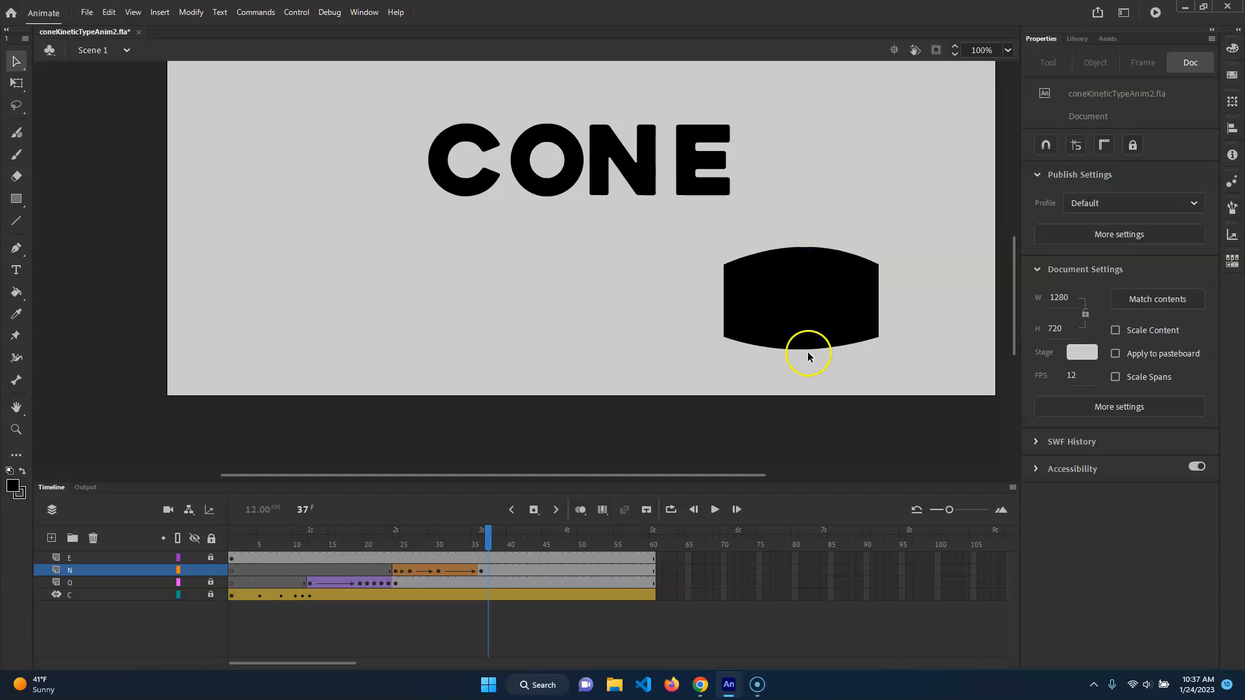
left_click_drag(805, 352, 811, 318)
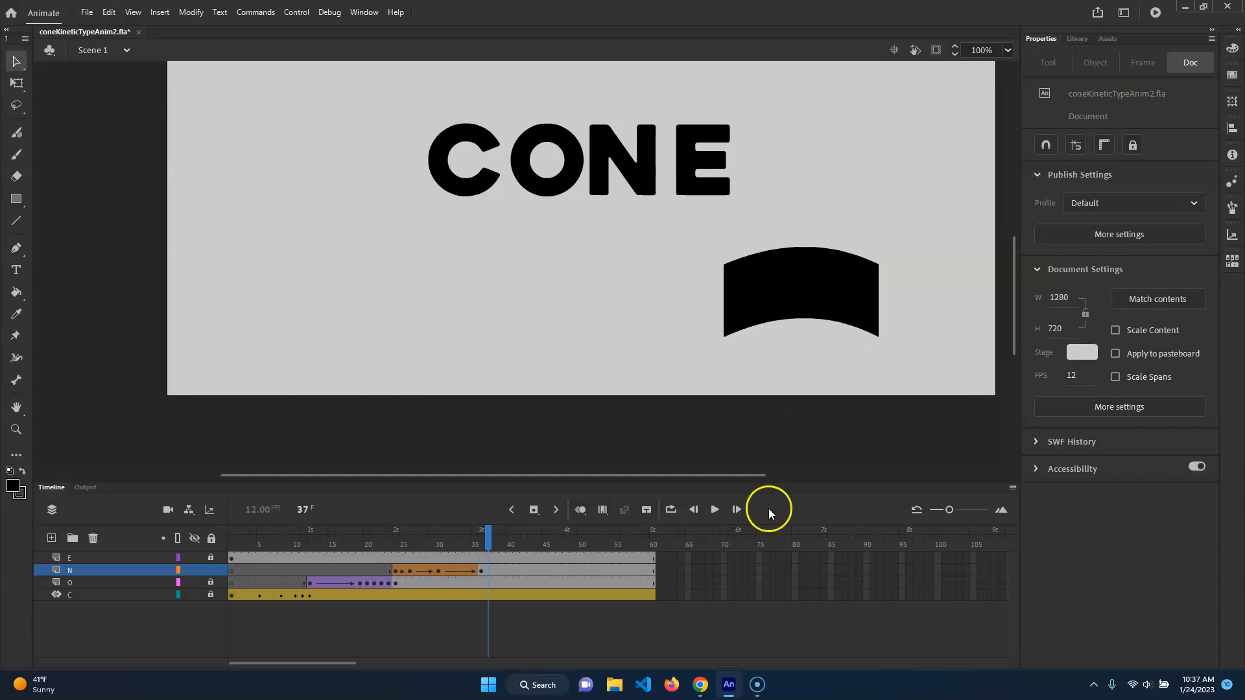
Delete the arched practice shape from frame 37.
left_click(786, 280)
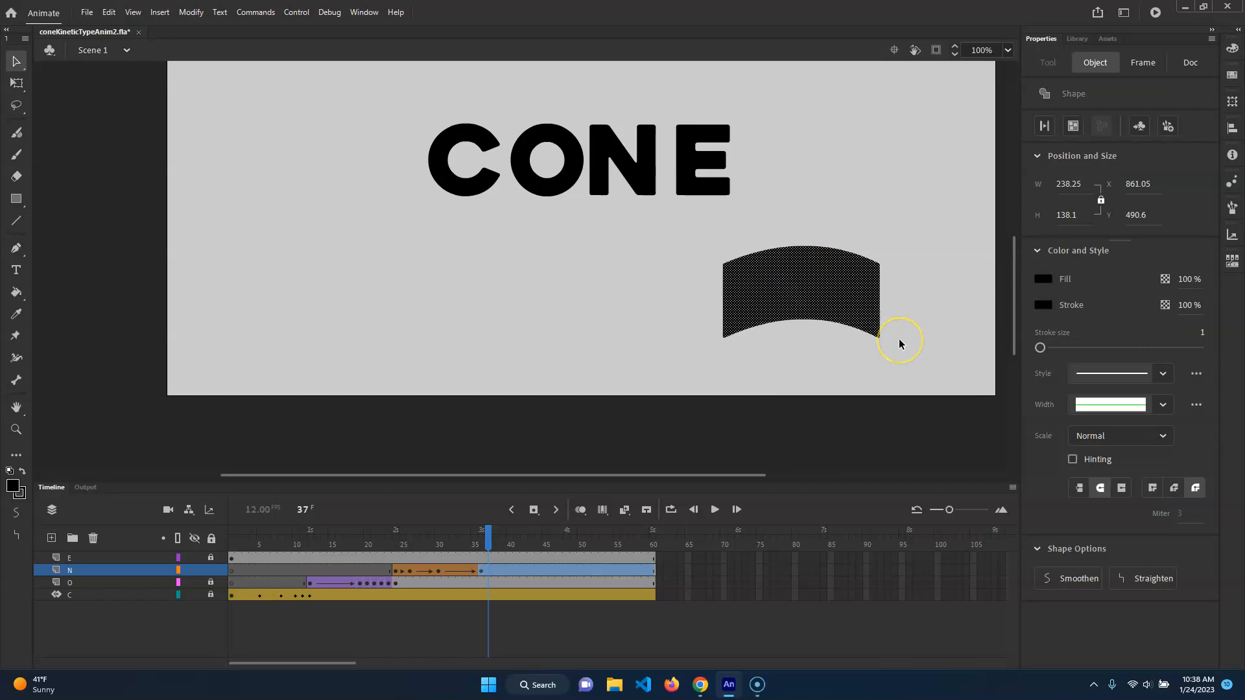
key("Delete")
mouse_move(489, 549)
left_mouse_down()
mouse_move(406, 550)
mouse_move(512, 552)
mouse_move(347, 550)
mouse_move(491, 544)
left_mouse_up()
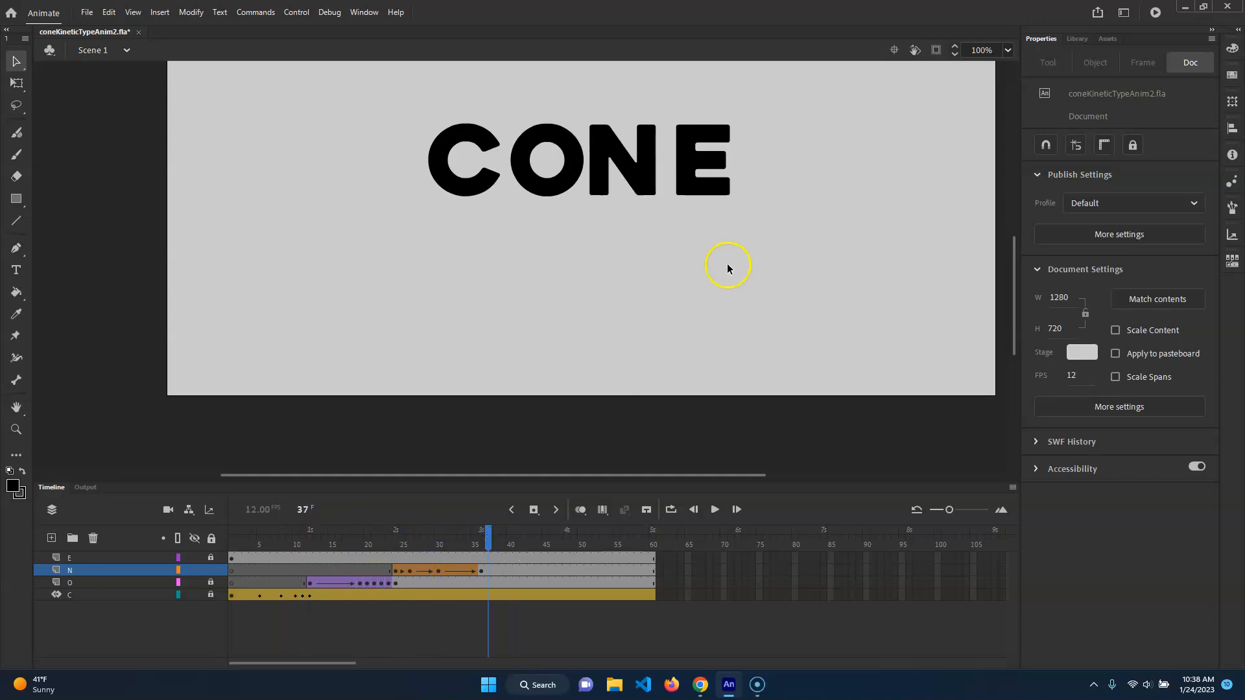
scroll(823, 277, "up", 3)
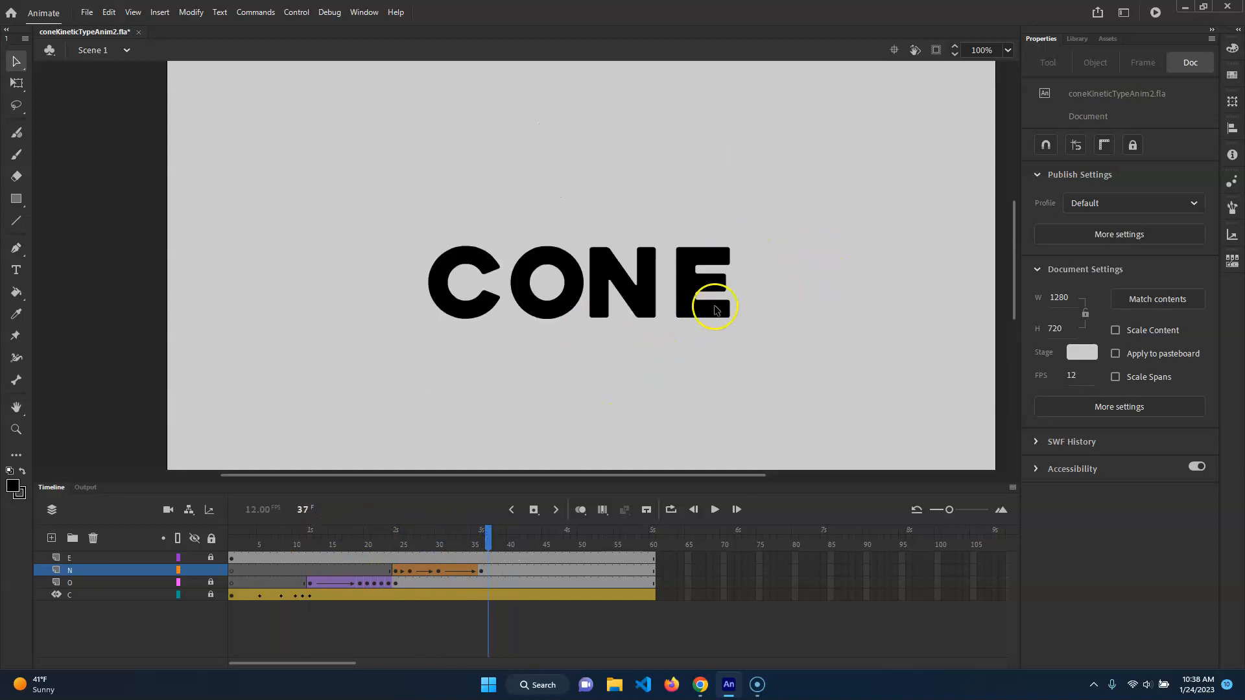